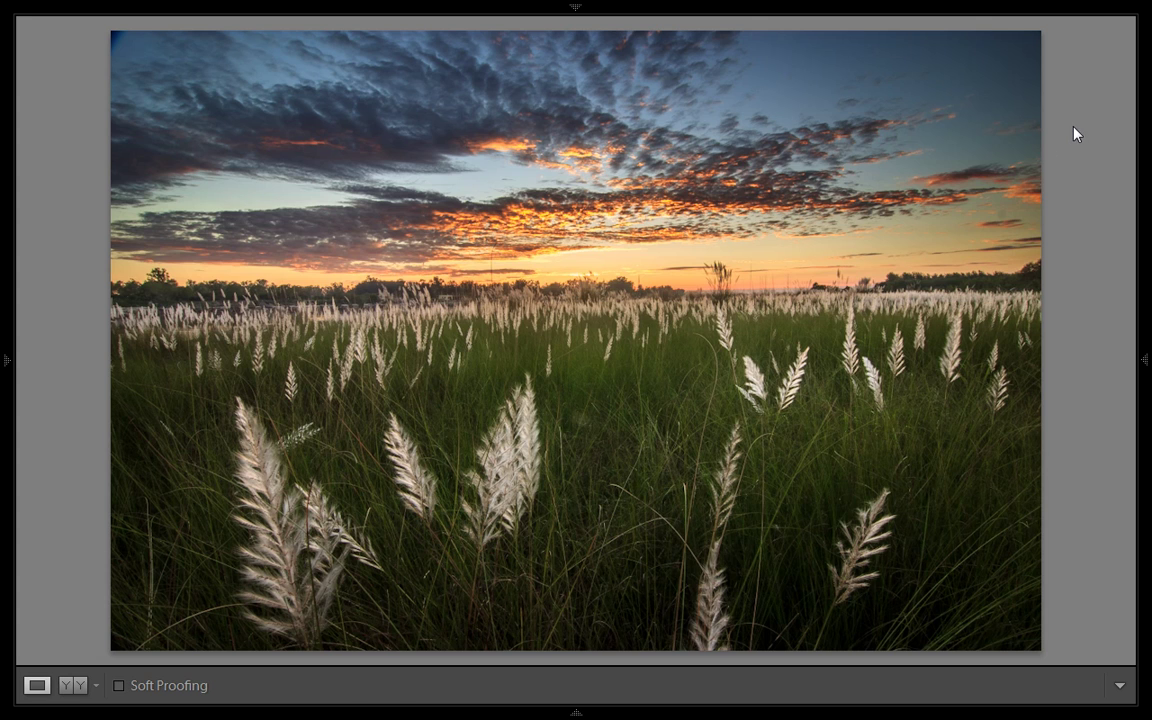
Compare the edited sunset field photo with its unedited Before version.
{"action": "key", "text": "backslash"}
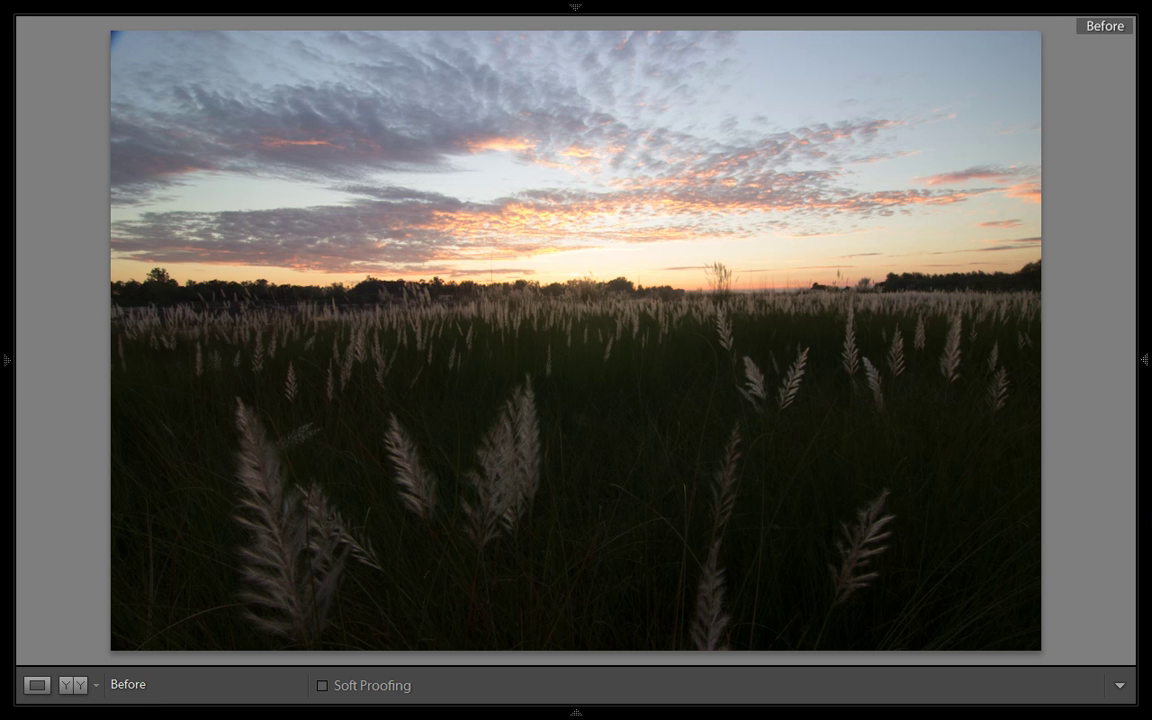
{"action": "key", "text": "F8"}
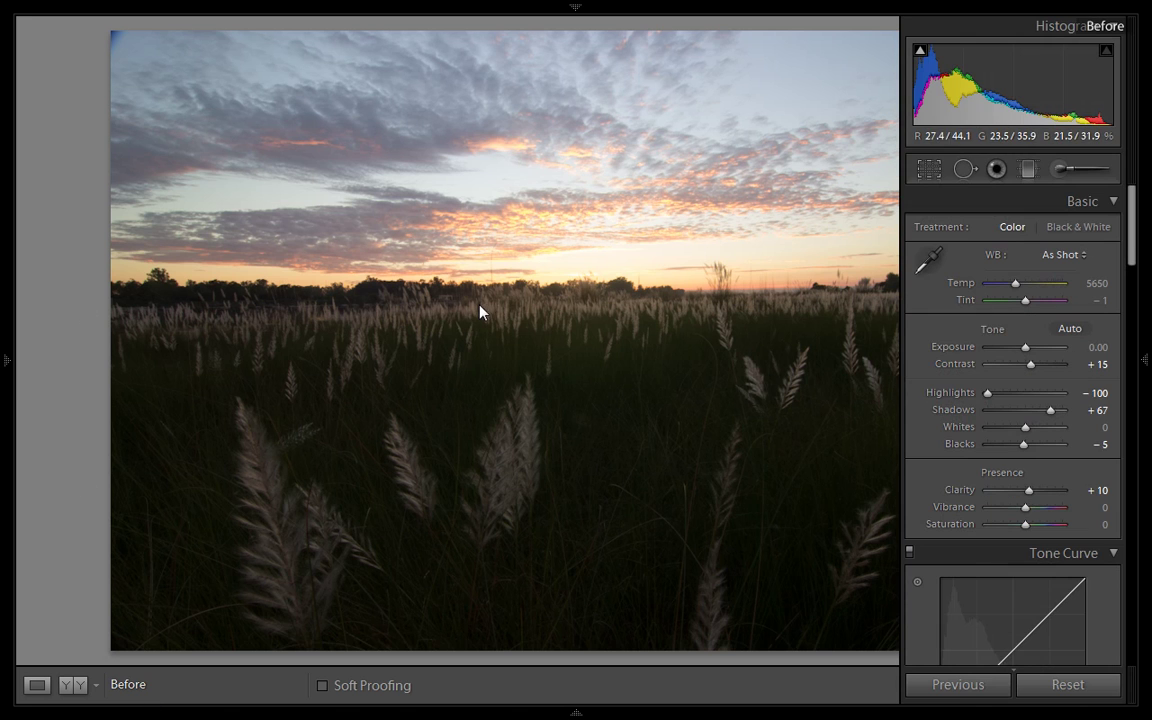
{"action": "key", "text": "F8"}
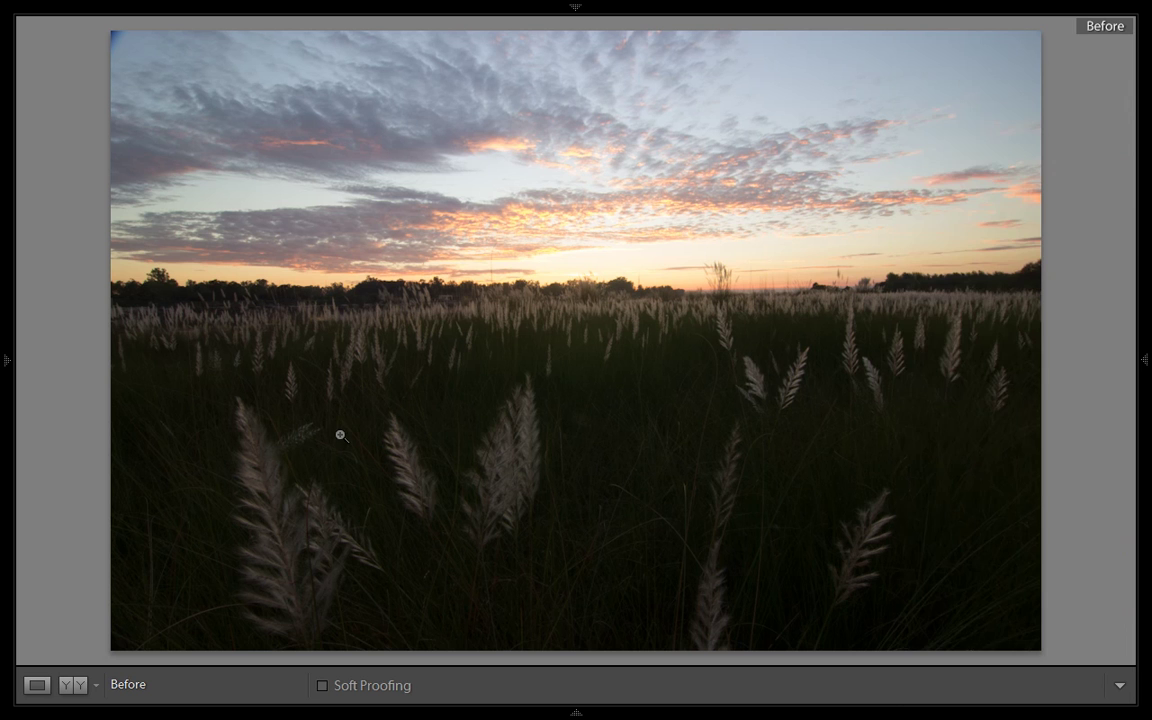
{"action": "key", "text": "backslash"}
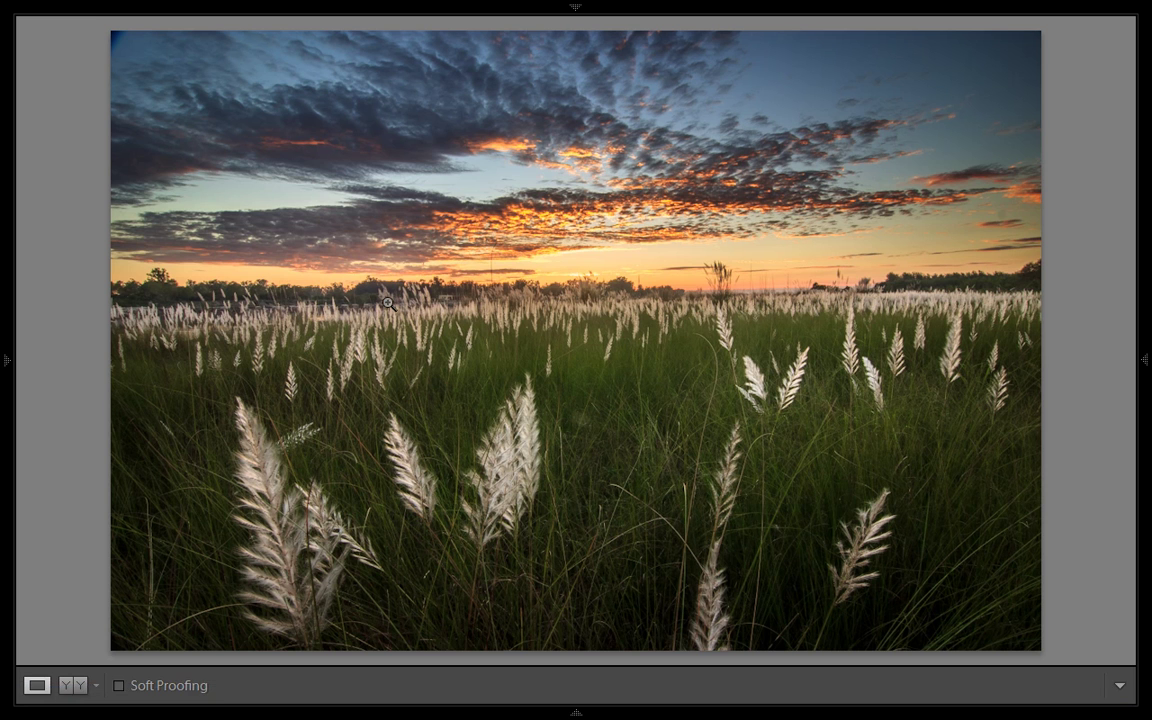
{"action": "key", "text": "backslash"}
{"action": "key", "text": "backslash"}
{"action": "key", "text": "backslash"}
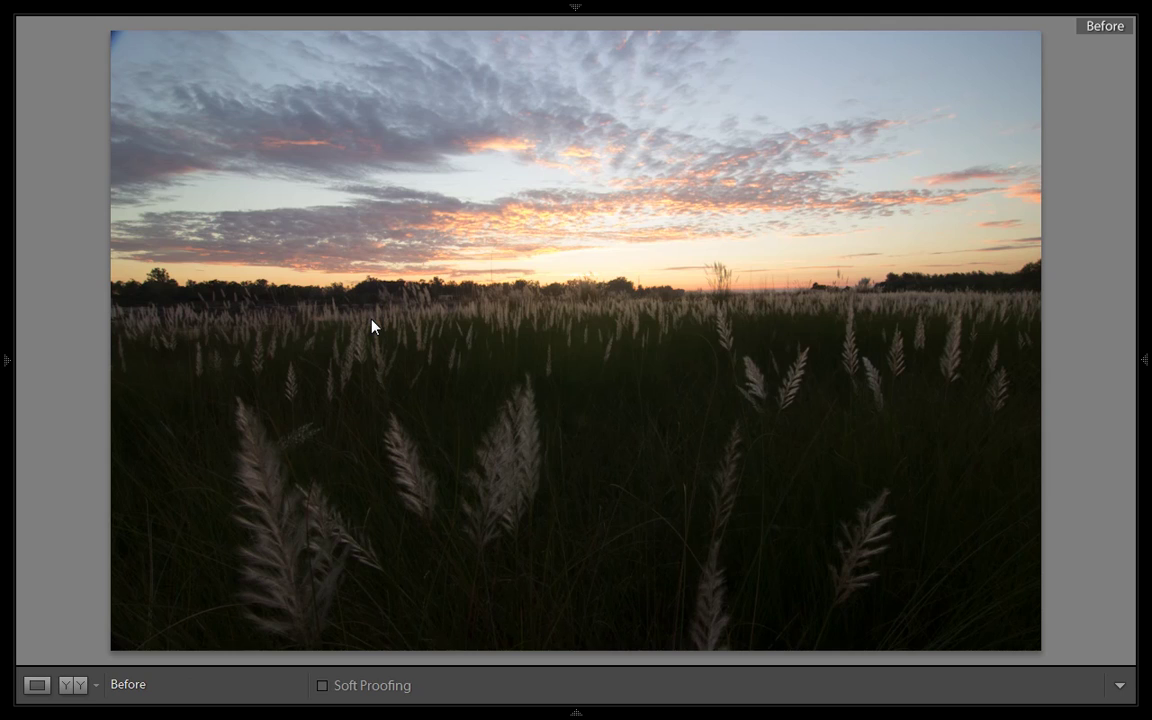
{"action": "key", "text": "backslash"}
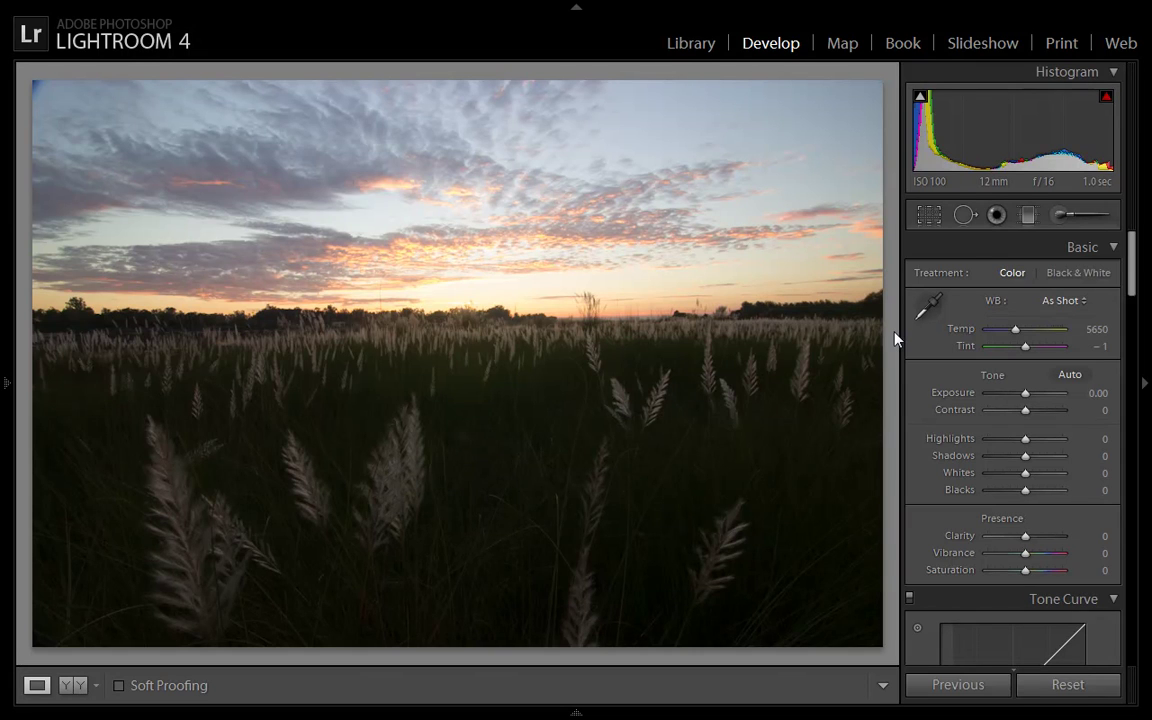
Set the photo's camera calibration profile to Camera Landscape.
{"action": "left_click_drag", "start_coordinate": [1135, 288], "coordinate": [1131, 650]}
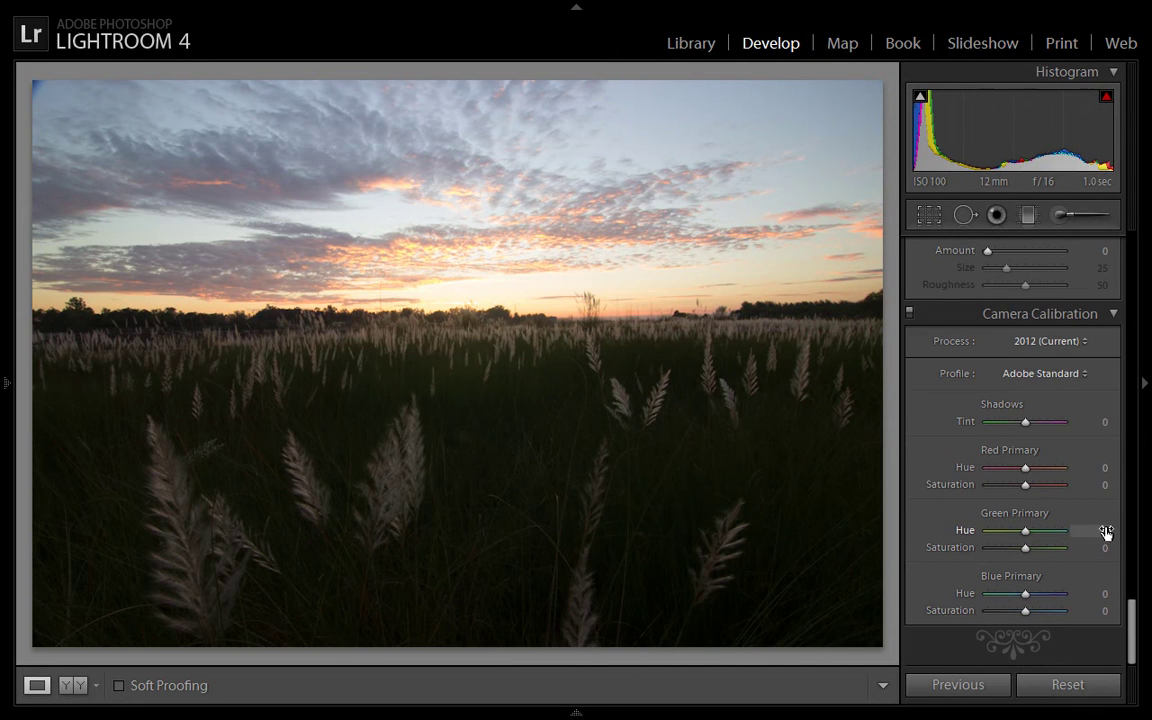
{"action": "left_click", "coordinate": [1070, 374]}
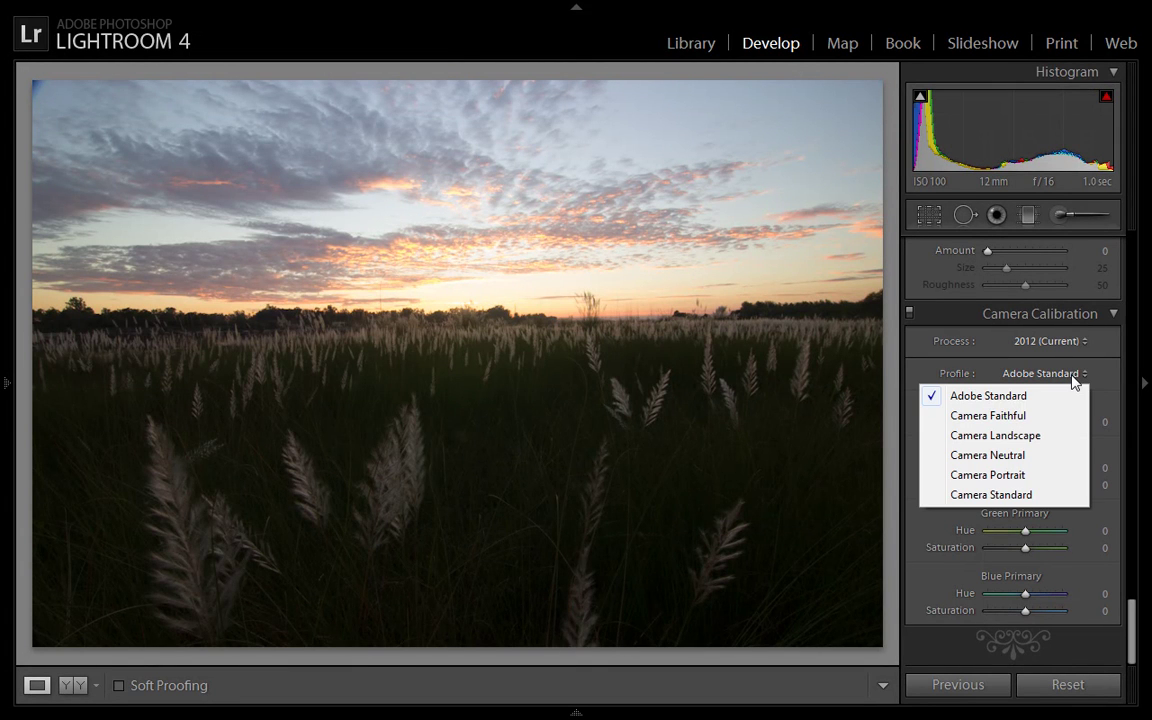
{"action": "left_click", "coordinate": [1033, 437]}
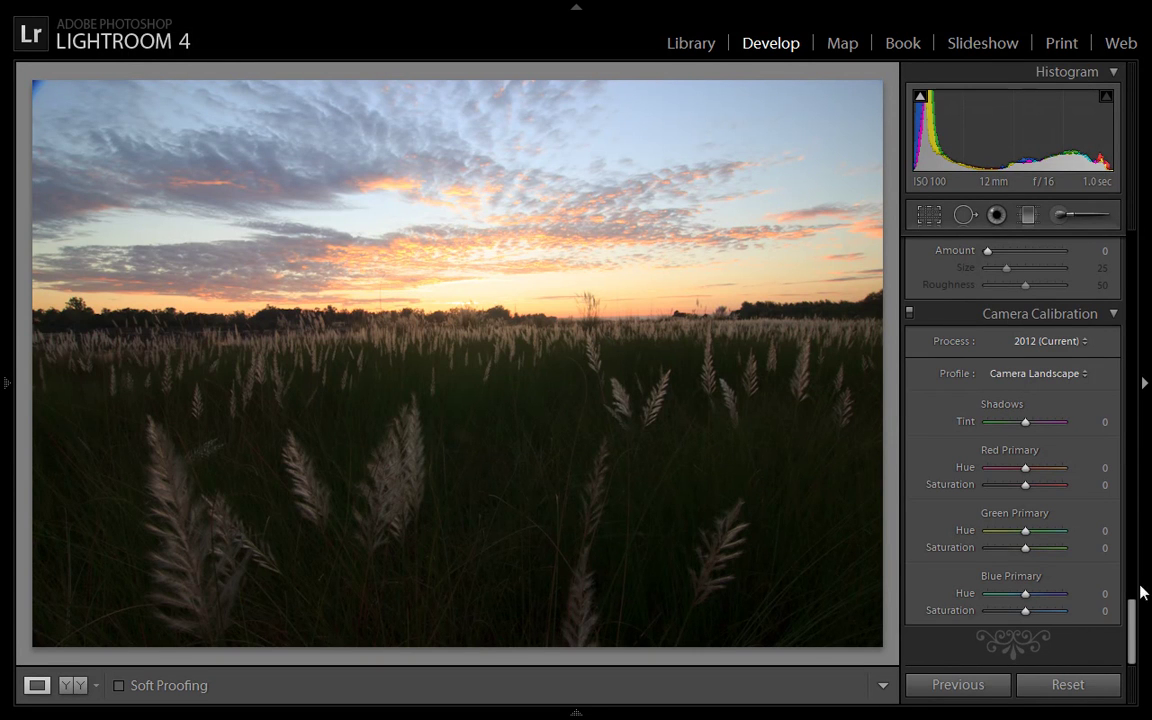
Set the photo's basic tone to Contrast +14, Highlights −100, Shadows +67 and Blacks −5, with Clarity +12.
{"action": "left_click_drag", "start_coordinate": [1135, 635], "coordinate": [1133, 262]}
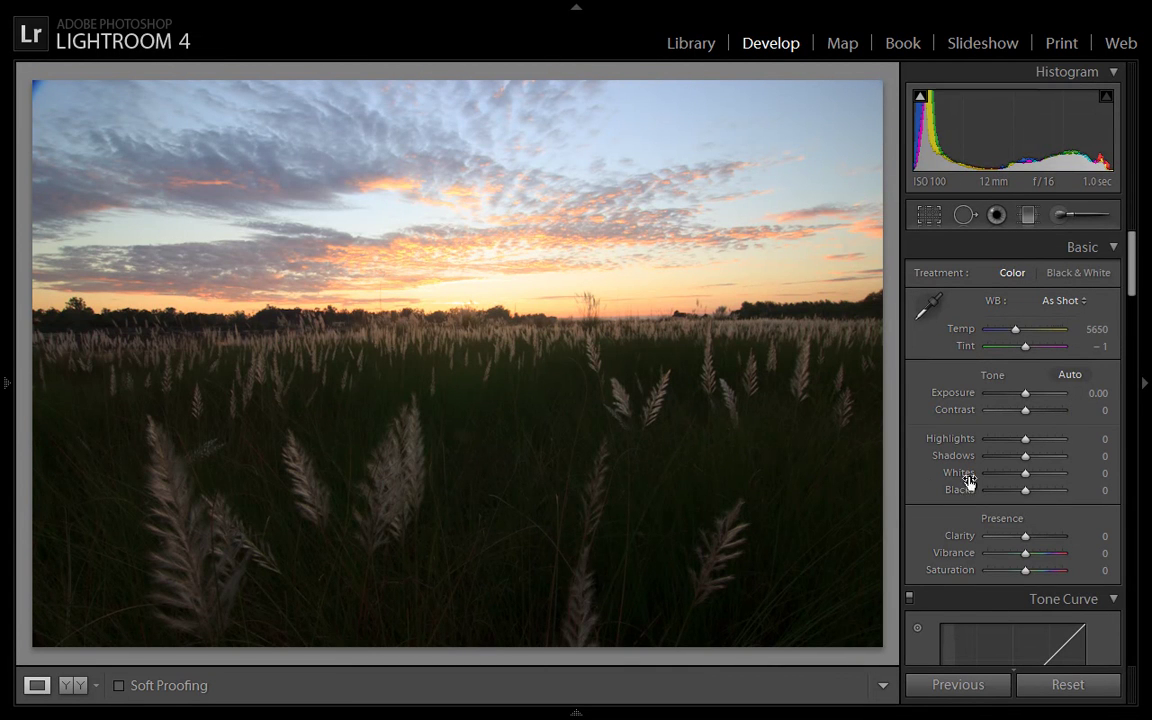
{"action": "left_click_drag", "start_coordinate": [1026, 411], "coordinate": [1029, 430]}
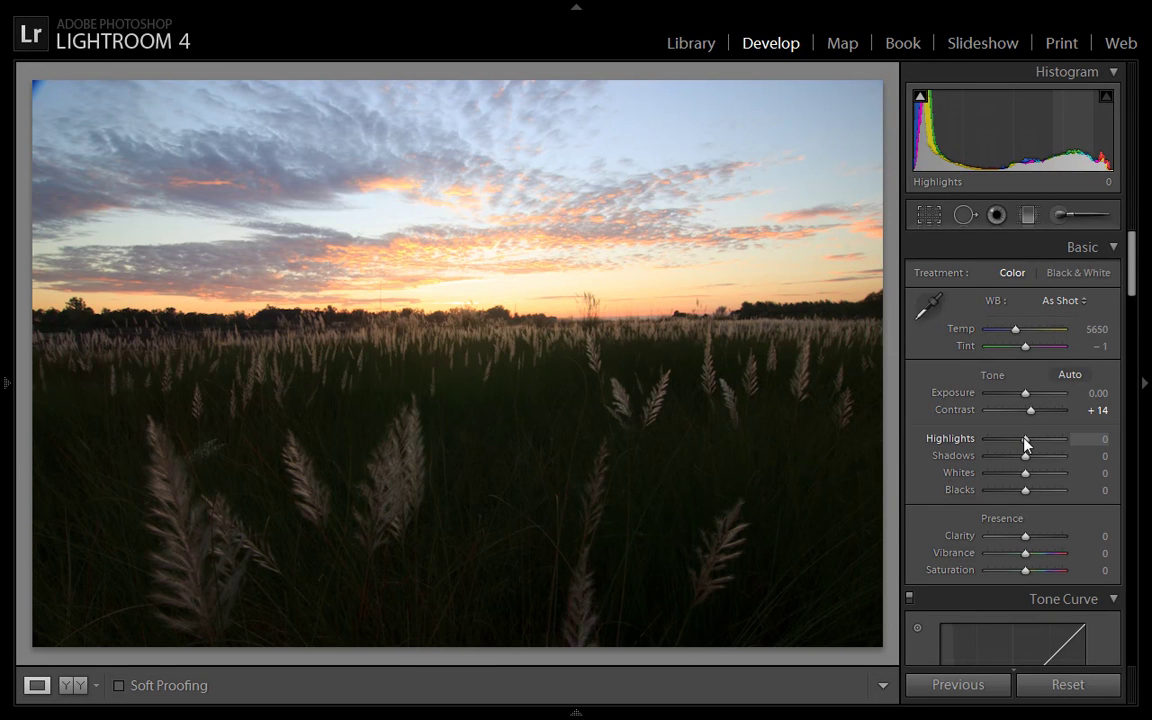
{"action": "left_click_drag", "start_coordinate": [1025, 440], "coordinate": [985, 441]}
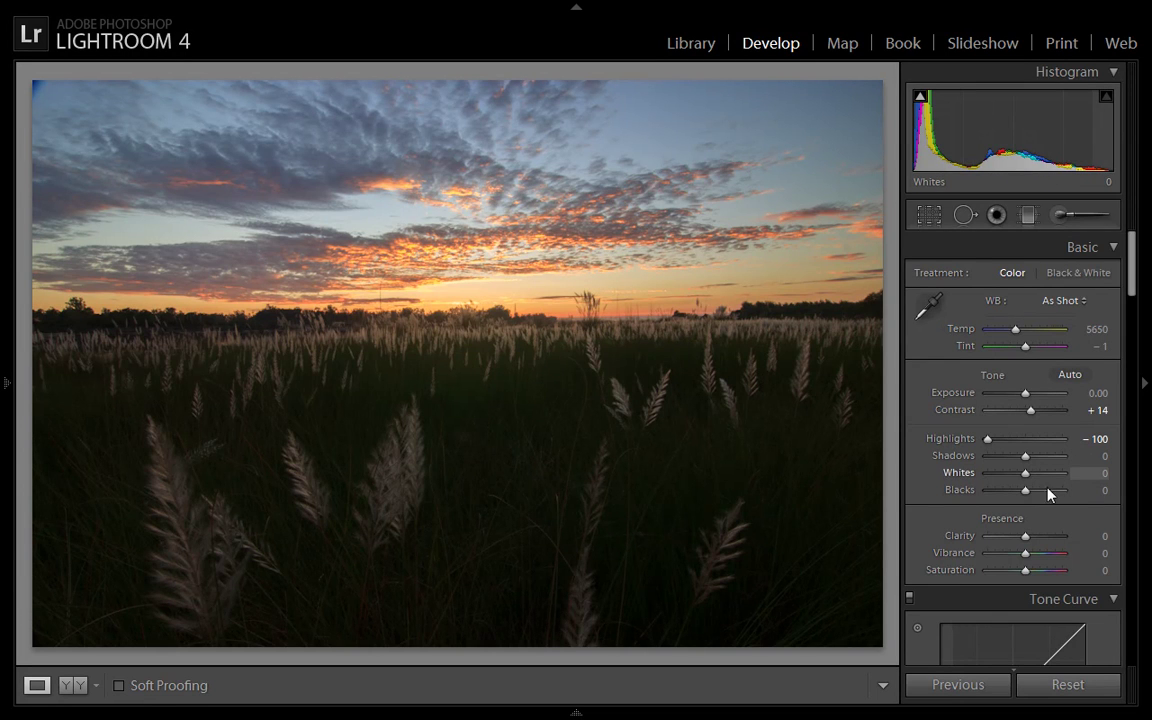
{"action": "left_click_drag", "start_coordinate": [1027, 458], "coordinate": [1053, 462]}
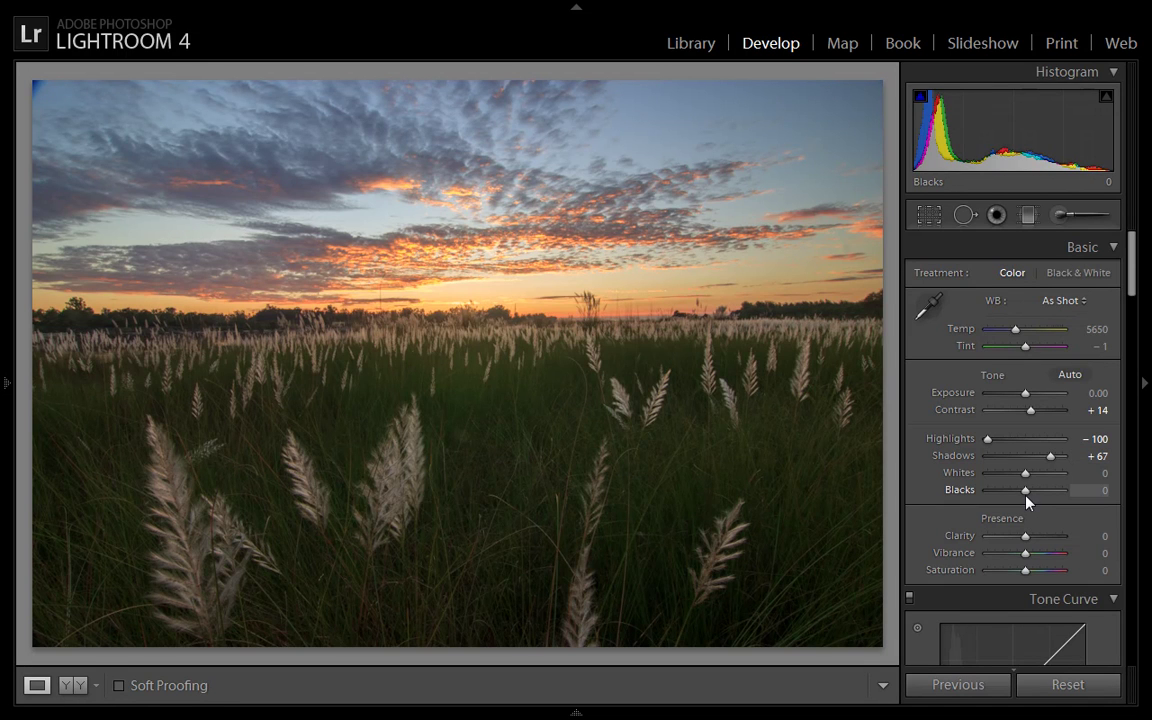
{"action": "left_click_drag", "start_coordinate": [1025, 497], "coordinate": [1023, 497]}
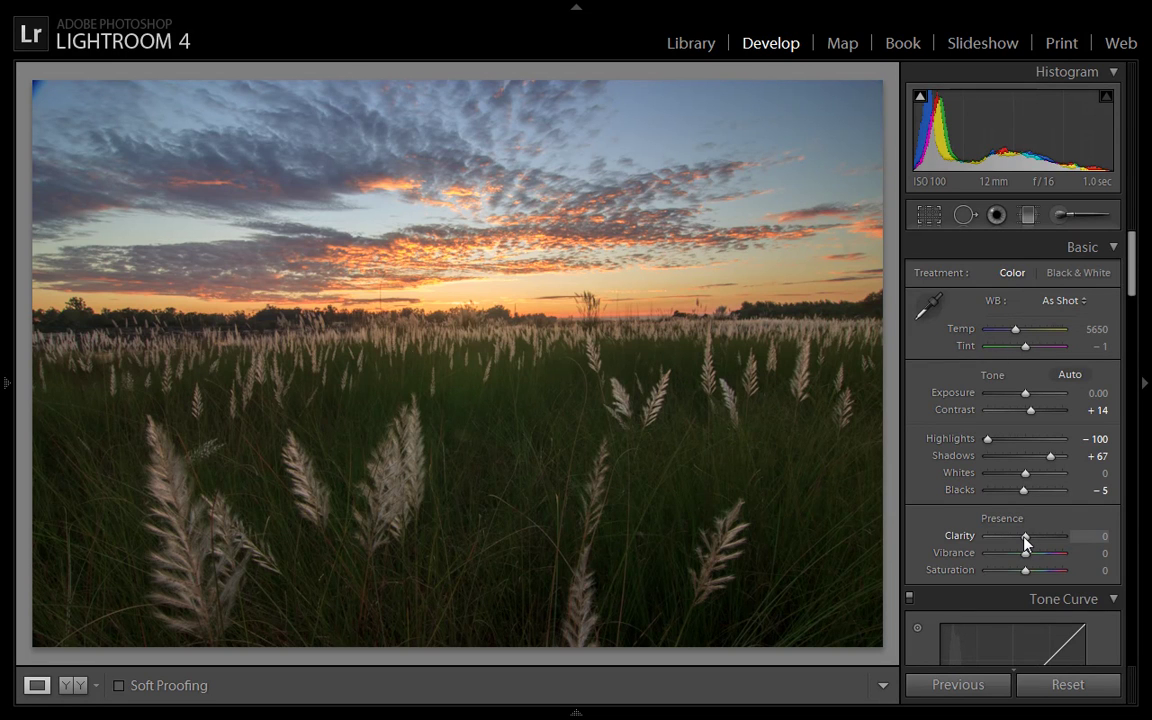
{"action": "left_click_drag", "start_coordinate": [1025, 539], "coordinate": [1031, 539]}
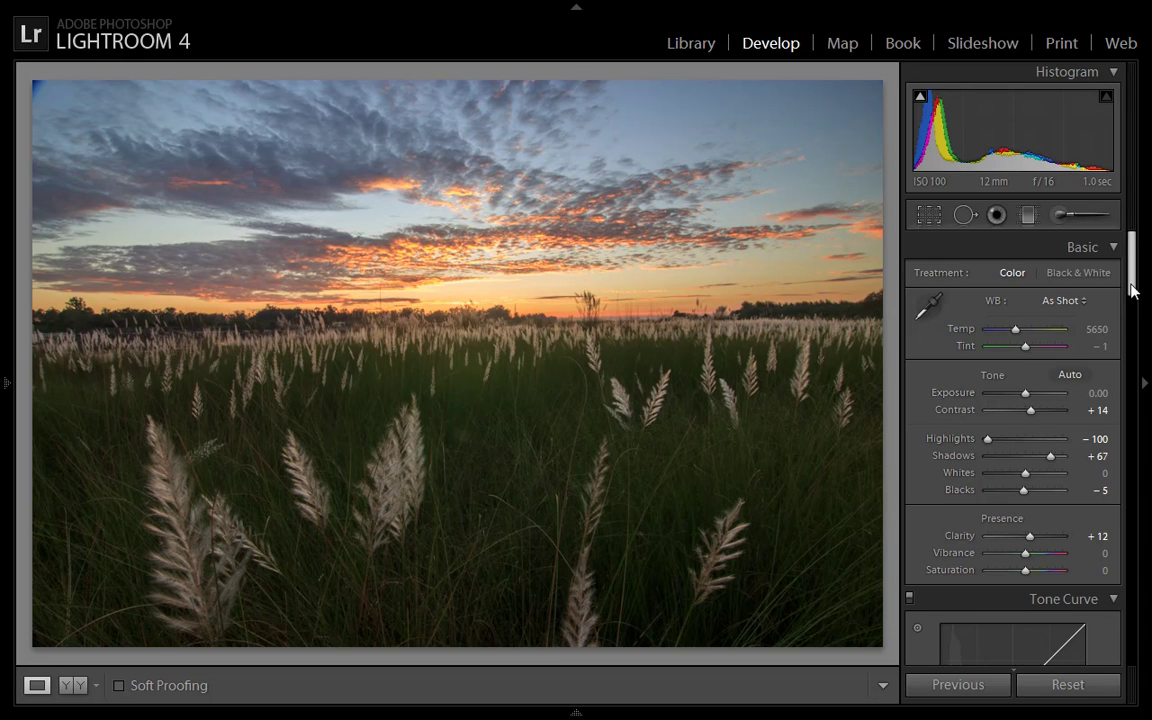
Boost the grass by setting the green color's Luminance to +44 and Saturation to +47.
{"action": "scroll", "coordinate": [1134, 300], "scroll_direction": "down", "scroll_amount": 2}
{"action": "left_click_drag", "start_coordinate": [1134, 313], "coordinate": [1140, 396]}
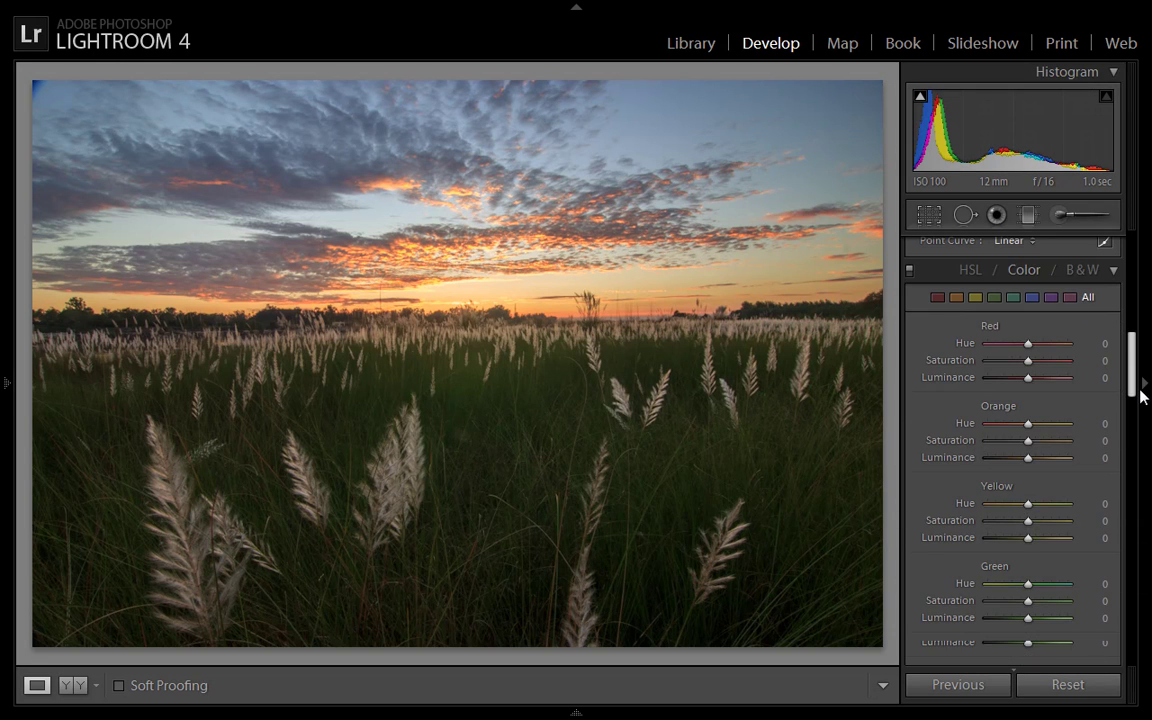
{"action": "scroll", "coordinate": [1141, 396], "scroll_direction": "down", "scroll_amount": 3}
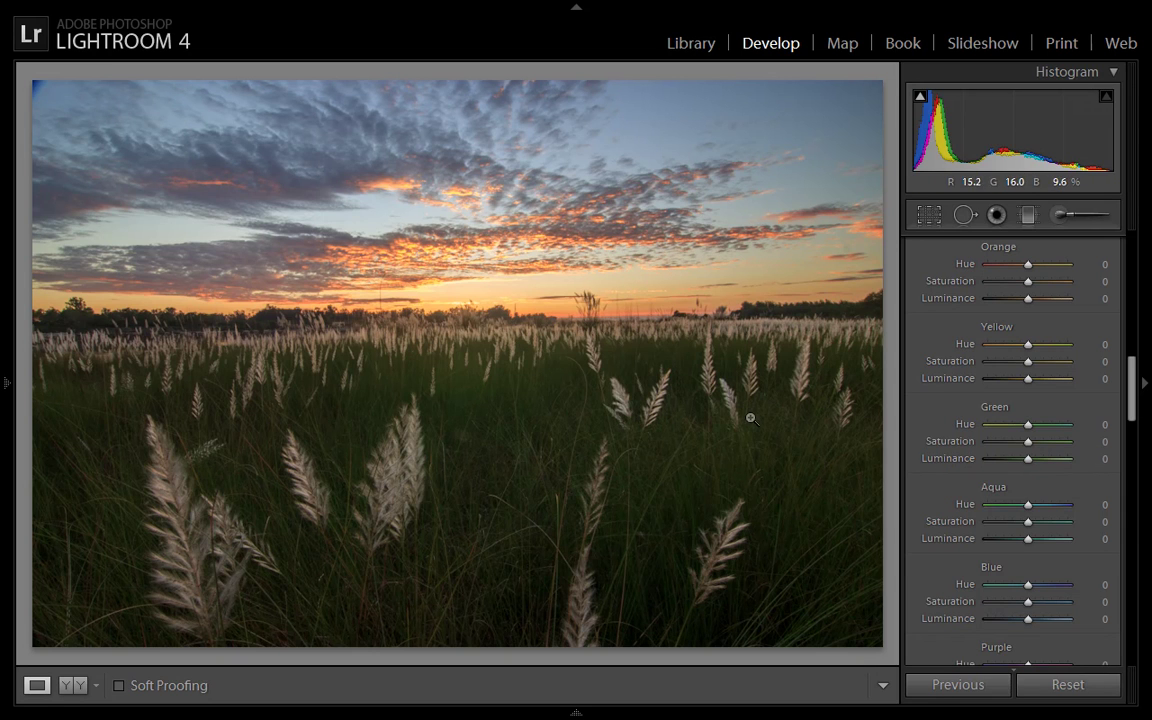
{"action": "left_click_drag", "start_coordinate": [1028, 458], "coordinate": [1036, 462]}
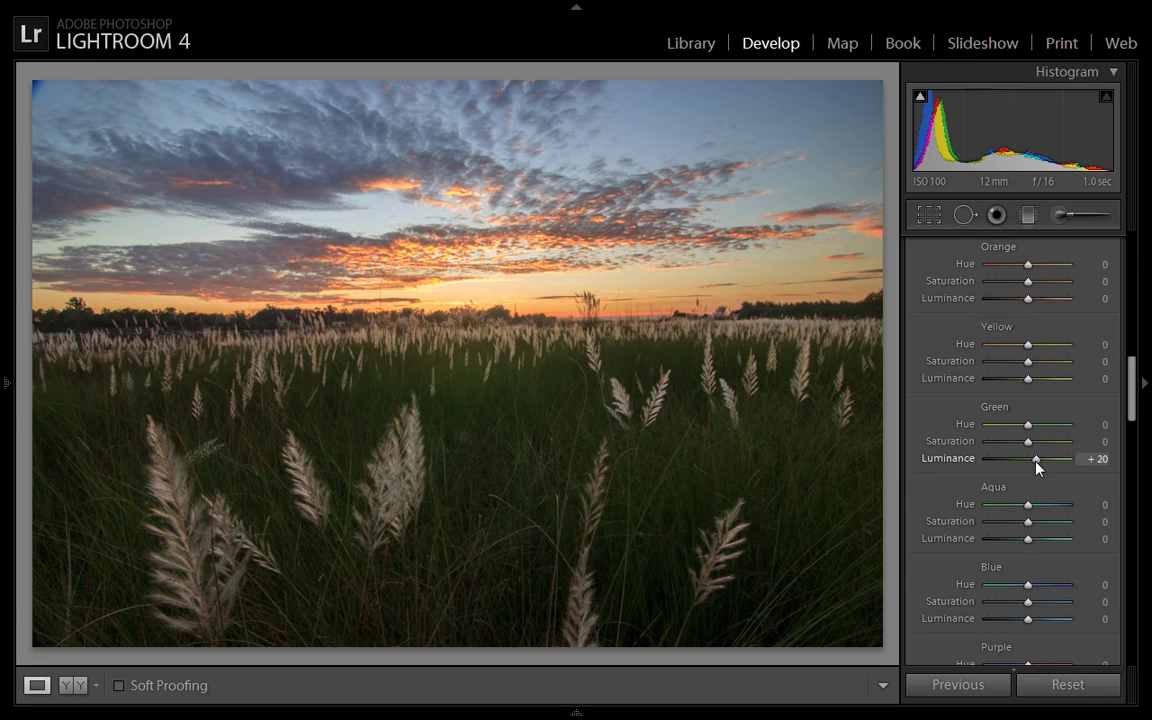
{"action": "mouse_move", "coordinate": [1036, 463]}
{"action": "left_mouse_down"}
{"action": "mouse_move", "coordinate": [1046, 465]}
{"action": "mouse_move", "coordinate": [989, 466]}
{"action": "mouse_move", "coordinate": [1073, 464]}
{"action": "mouse_move", "coordinate": [1044, 464]}
{"action": "mouse_move", "coordinate": [1036, 445]}
{"action": "mouse_move", "coordinate": [1047, 445]}
{"action": "left_mouse_up"}
Sharpen the photo with an Amount of 52 and slightly raise the sharpening Detail and Masking.
{"action": "scroll", "coordinate": [1134, 410], "scroll_direction": "down", "scroll_amount": 3}
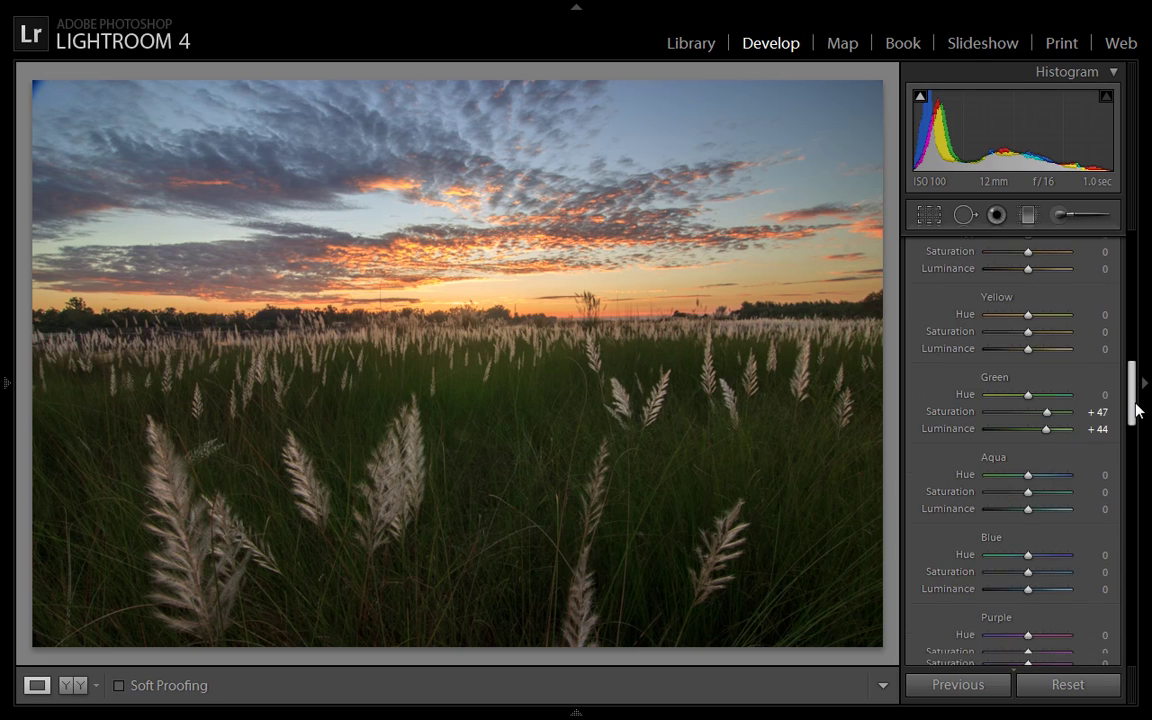
{"action": "left_click_drag", "start_coordinate": [1135, 425], "coordinate": [1136, 520]}
{"action": "left_click_drag", "start_coordinate": [1000, 448], "coordinate": [1016, 454]}
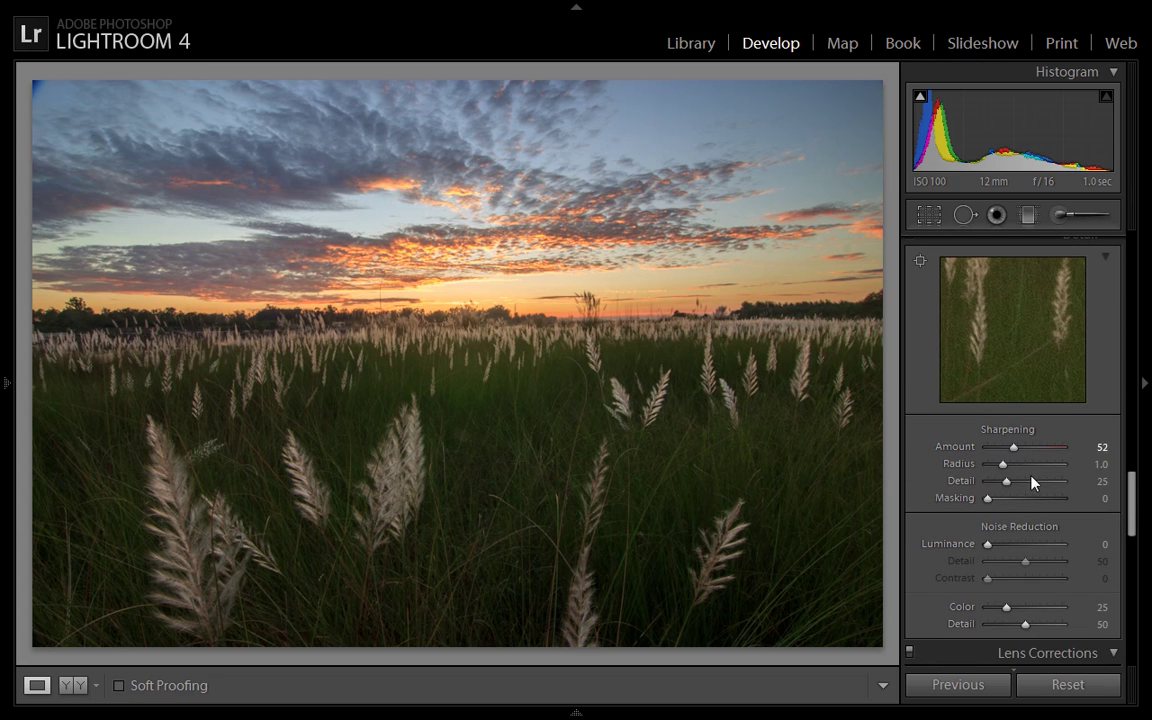
{"action": "left_click_drag", "start_coordinate": [1002, 480], "coordinate": [1016, 482]}
{"action": "left_click_drag", "start_coordinate": [990, 500], "coordinate": [1000, 500]}
Add a post-crop vignette in the Color Priority style with an Amount of −14.
{"action": "left_click_drag", "start_coordinate": [1131, 504], "coordinate": [1131, 605]}
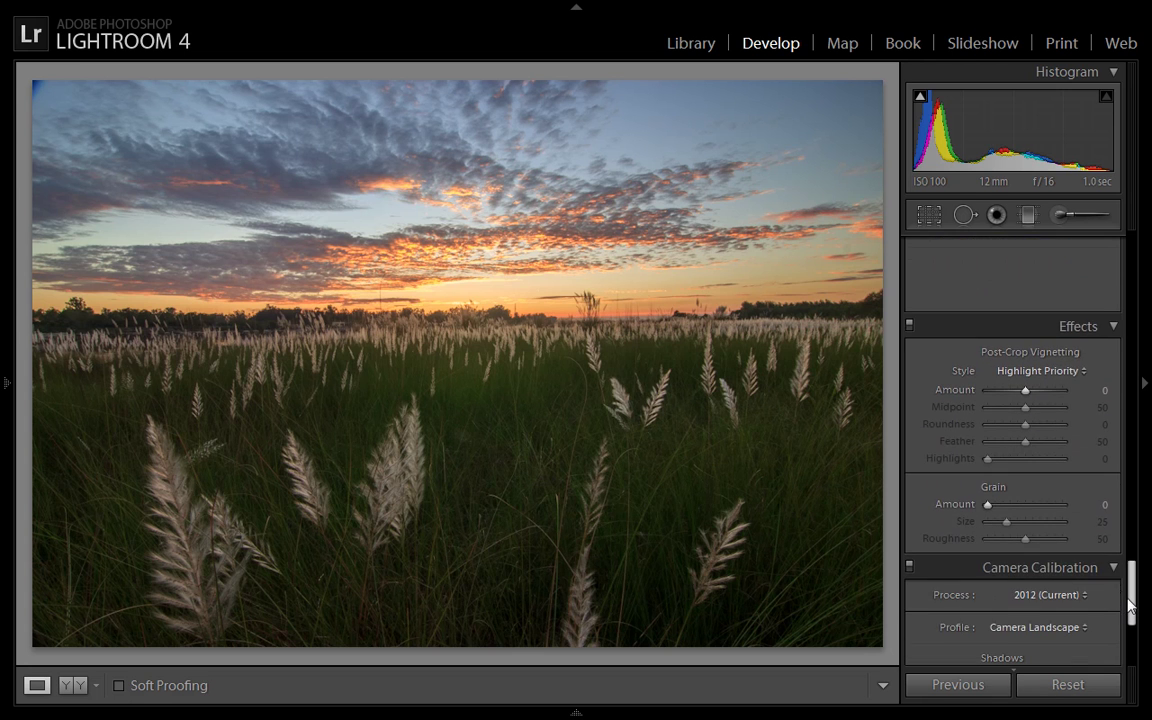
{"action": "left_click", "coordinate": [1052, 372]}
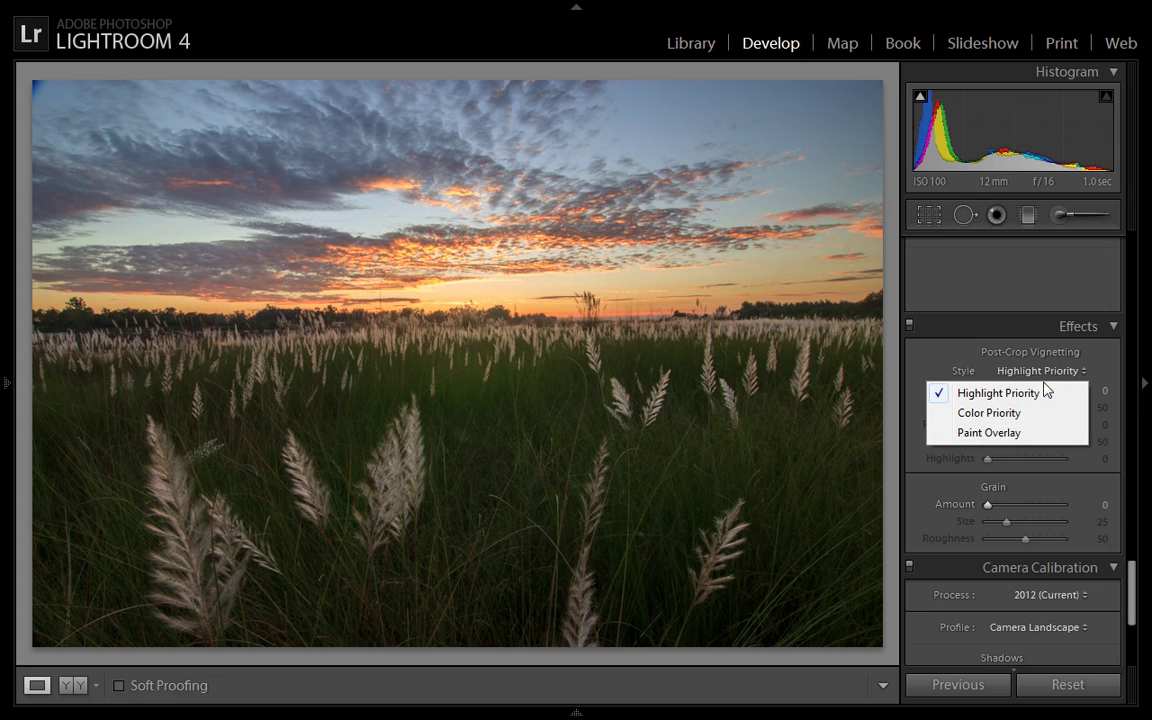
{"action": "left_click", "coordinate": [1012, 412]}
{"action": "left_click_drag", "start_coordinate": [1028, 391], "coordinate": [1023, 396]}
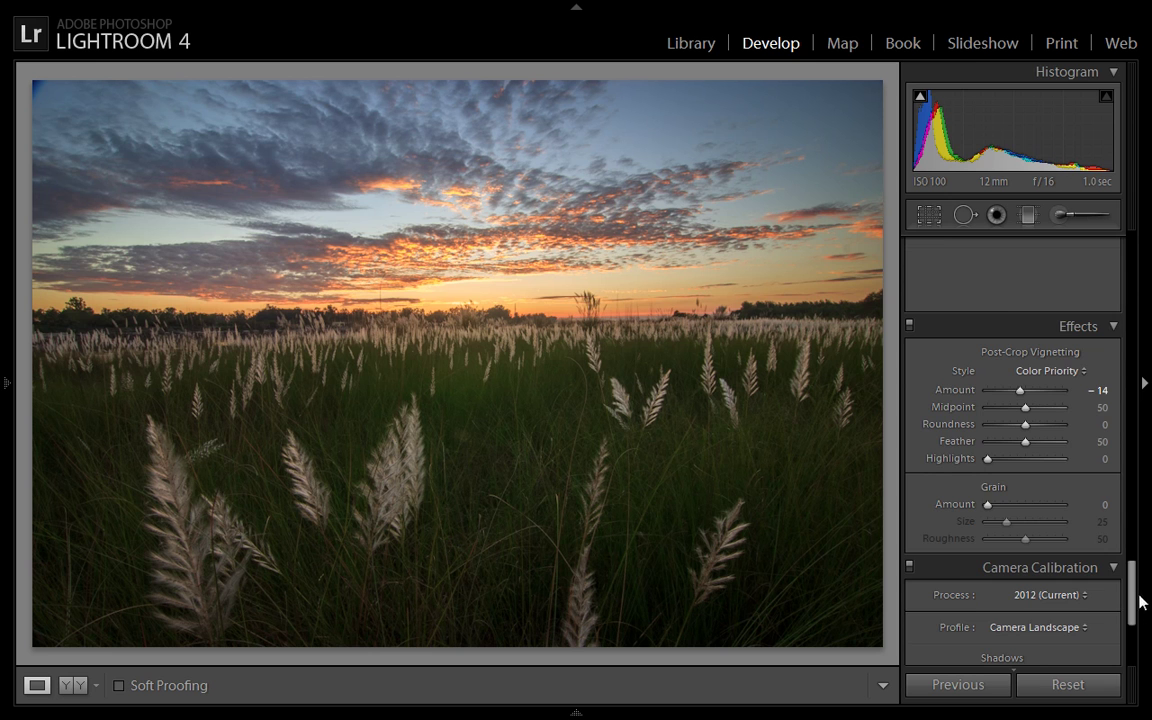
Start a graduated filter and reset all its effect settings to zero.
{"action": "scroll", "coordinate": [1132, 622], "scroll_direction": "down", "scroll_amount": 3}
{"action": "left_click_drag", "start_coordinate": [1132, 622], "coordinate": [1128, 262]}
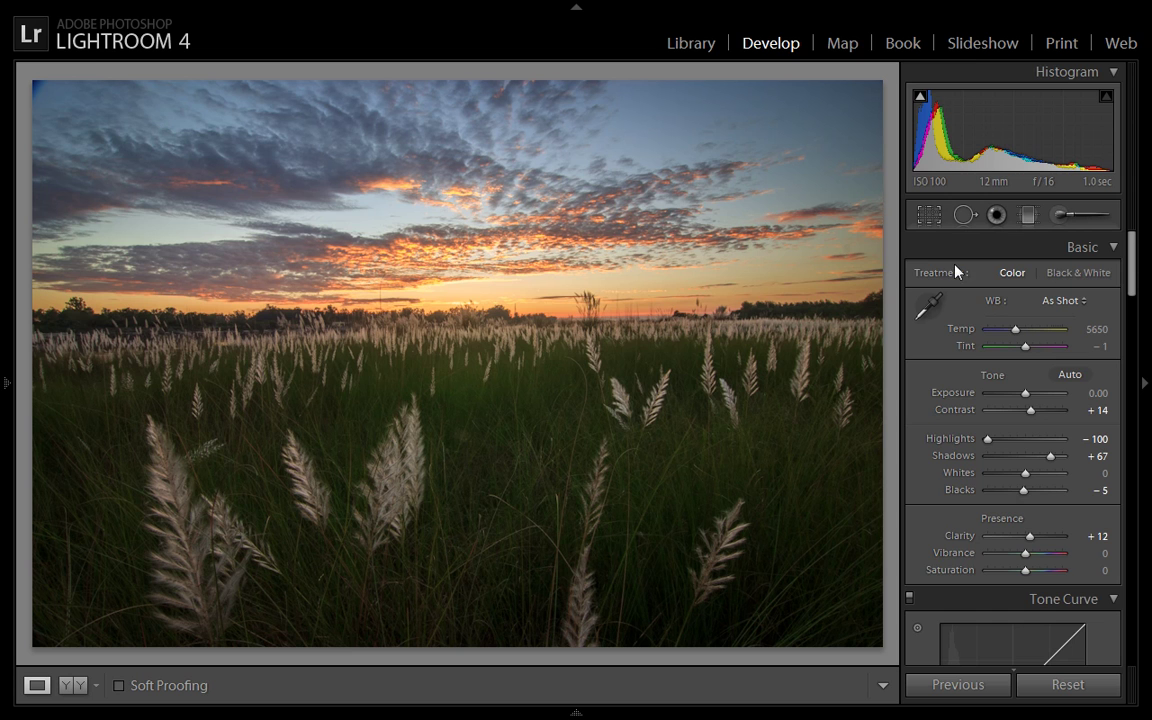
{"action": "left_click", "coordinate": [1029, 218]}
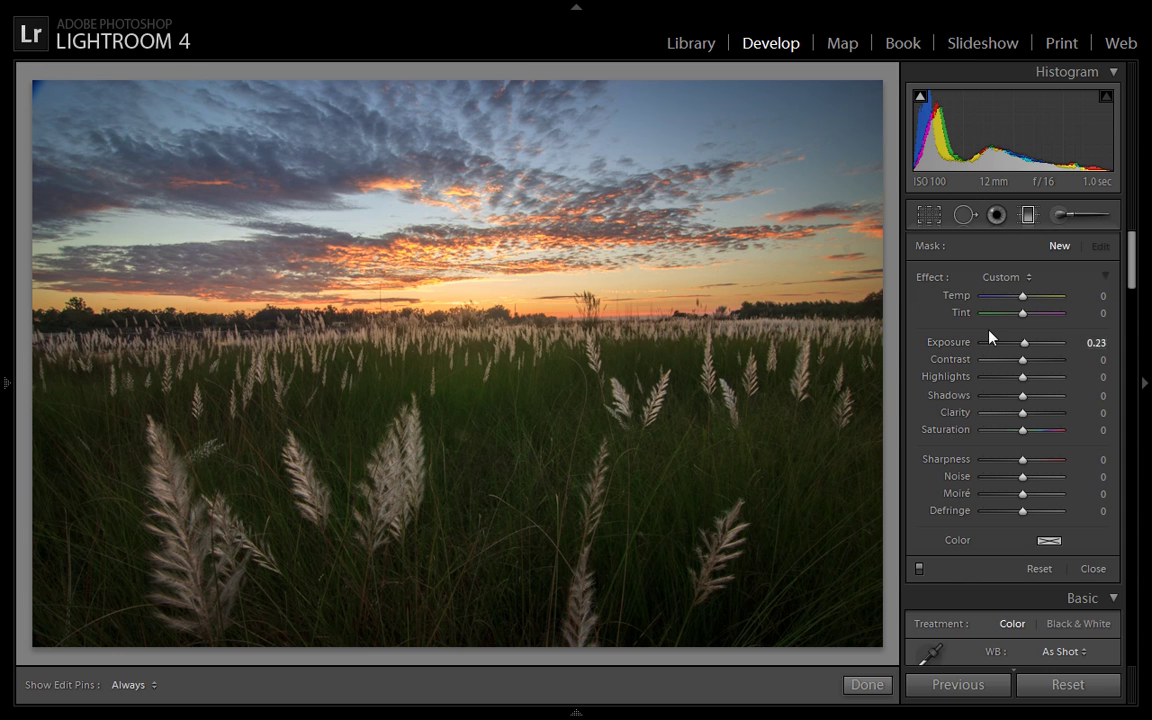
{"action": "key", "text": "alt"}
{"action": "key", "text": "alt"}
{"action": "left_click", "coordinate": [930, 280], "text": "alt"}
{"action": "left_click_drag", "start_coordinate": [1024, 397], "coordinate": [988, 414]}
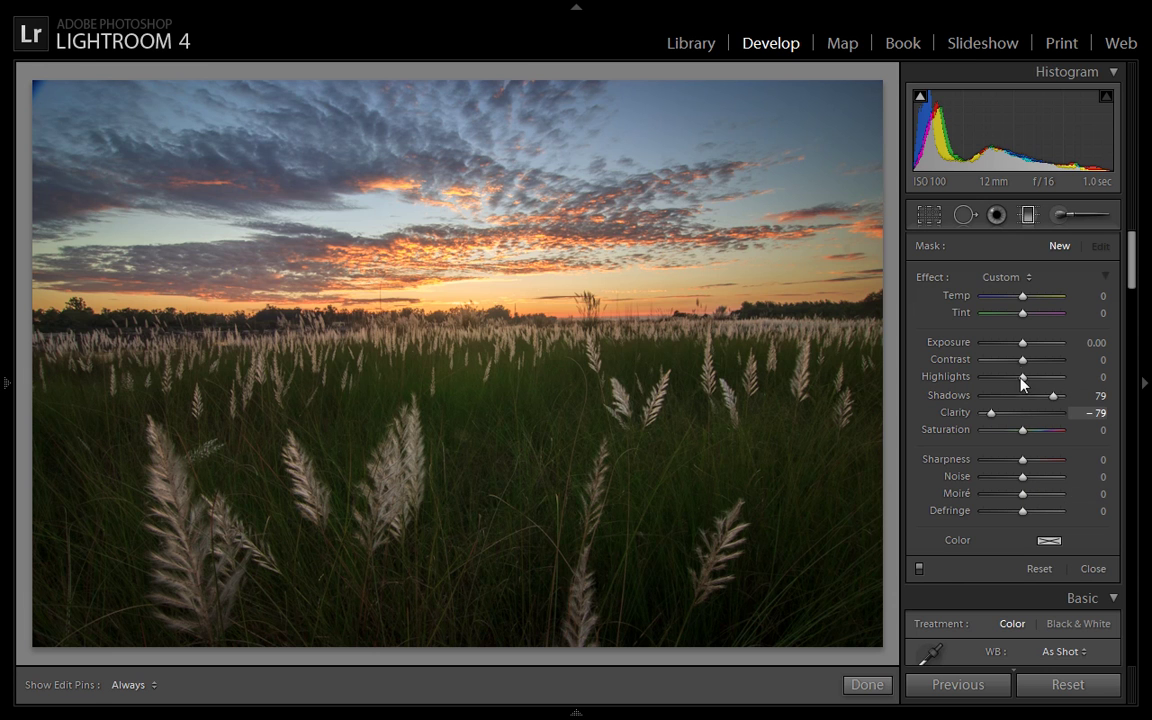
{"action": "left_click", "coordinate": [1033, 359]}
{"action": "left_click", "coordinate": [1034, 342]}
{"action": "left_click_drag", "start_coordinate": [1020, 464], "coordinate": [1043, 477]}
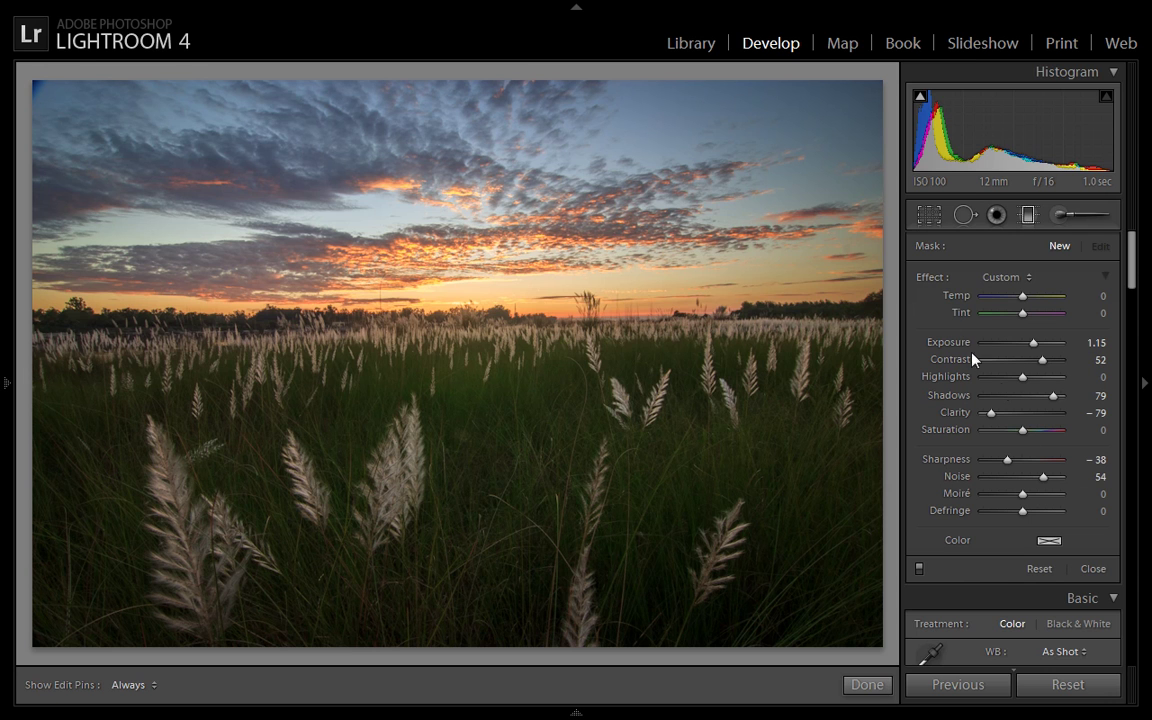
{"action": "key", "text": "alt"}
{"action": "left_click", "coordinate": [930, 279], "text": "alt"}
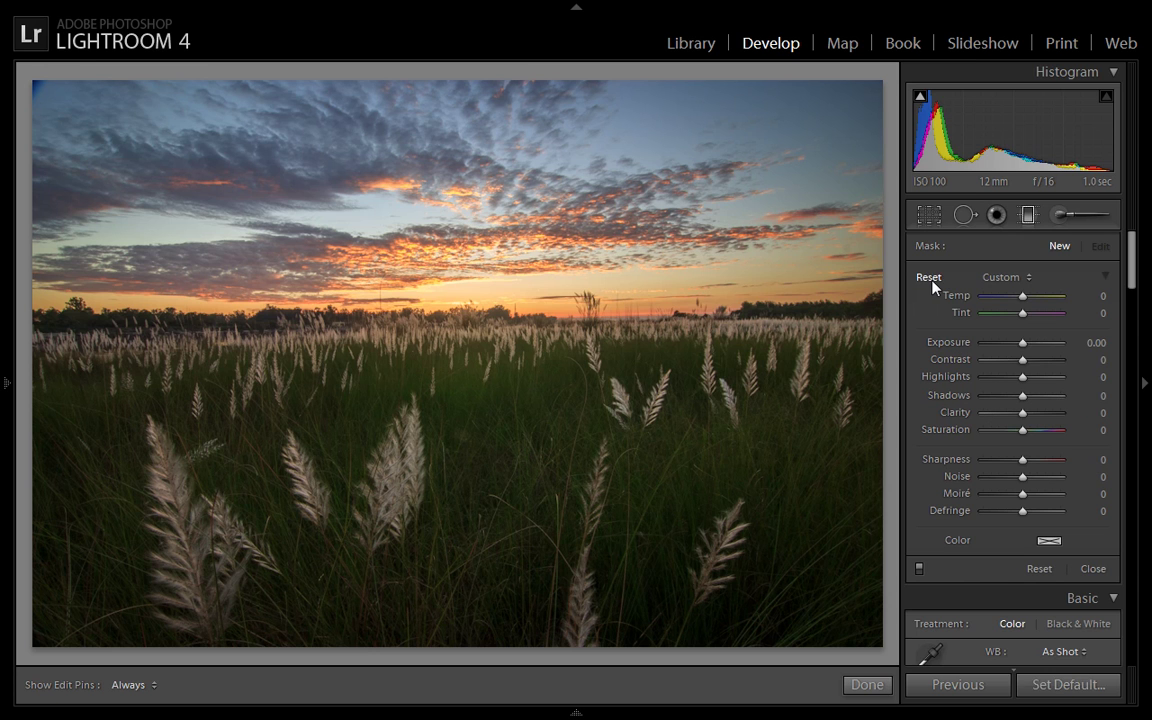
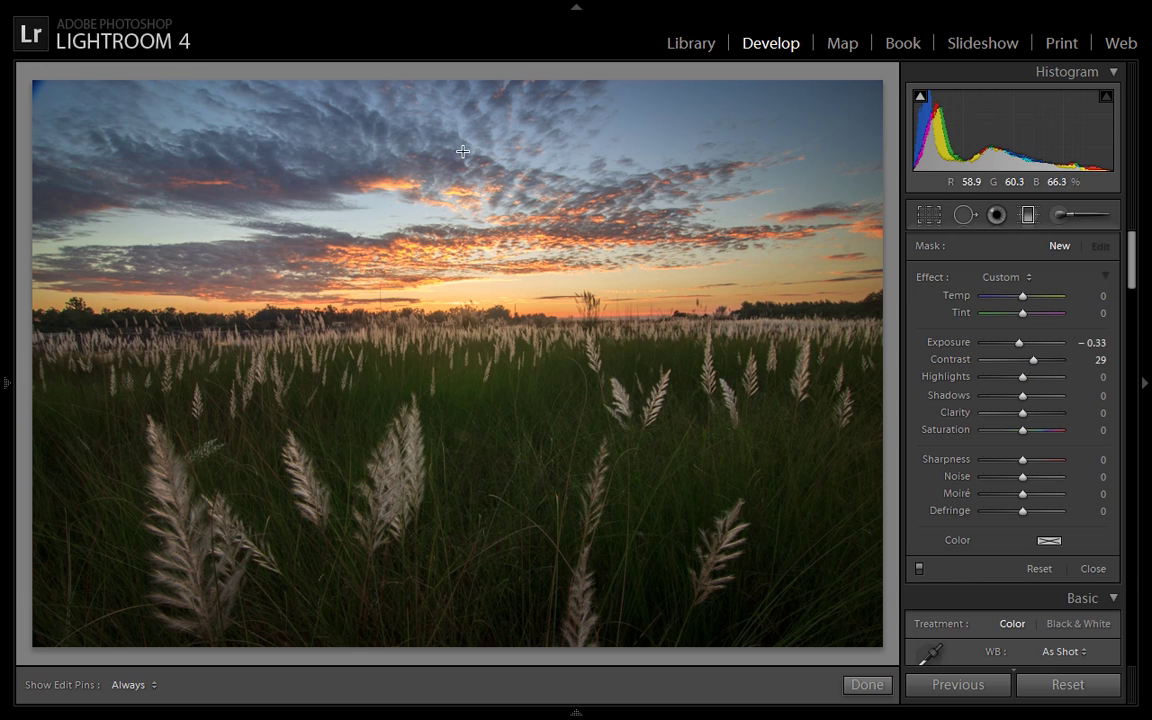
Apply a graduated filter over the sky down to the horizon with Exposure −0.33, Contrast 29, Clarity 68 and Saturation 10, and check its effect.
{"action": "mouse_move", "coordinate": [1024, 414]}
{"action": "left_mouse_down"}
{"action": "mouse_move", "coordinate": [1050, 417]}
{"action": "mouse_move", "coordinate": [1027, 432]}
{"action": "left_mouse_up"}
{"action": "left_click_drag", "start_coordinate": [481, 215], "coordinate": [481, 325]}
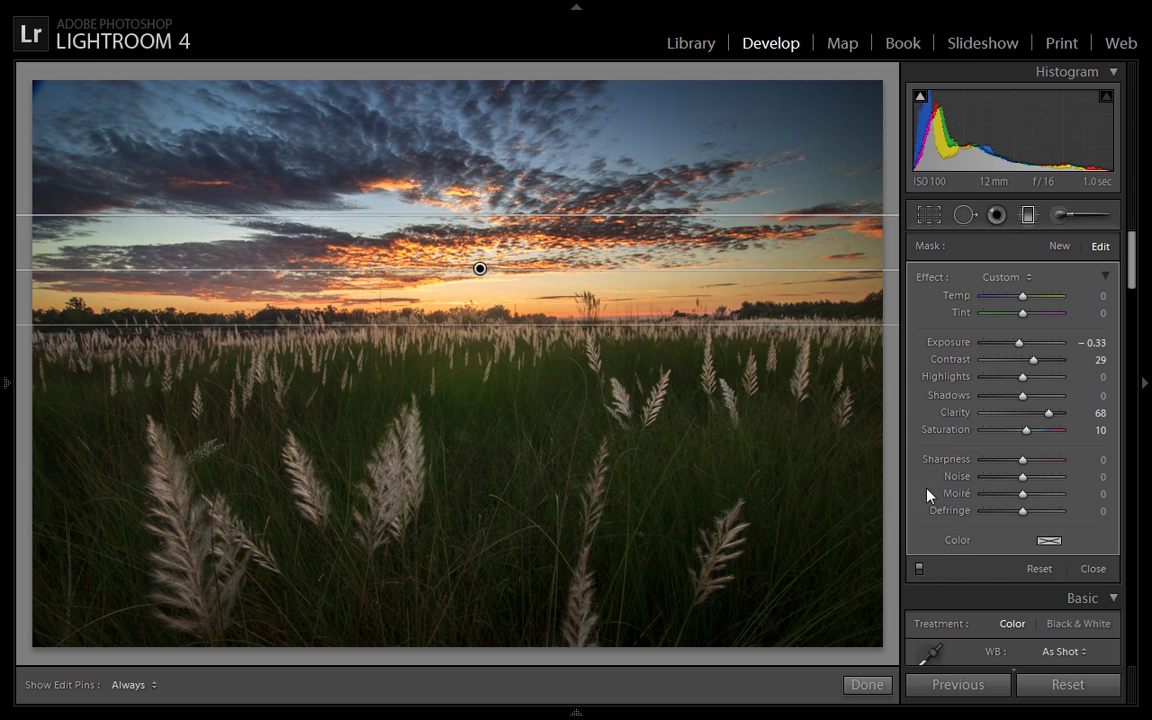
{"action": "left_click", "coordinate": [919, 574]}
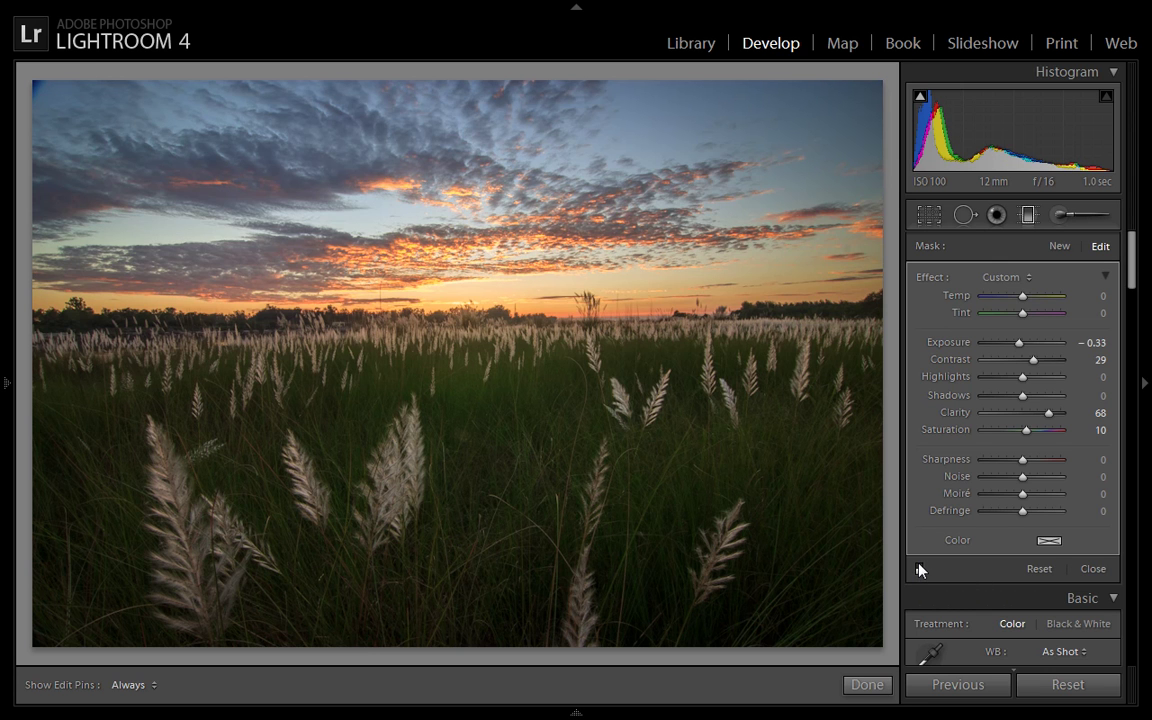
{"action": "left_click", "coordinate": [919, 570]}
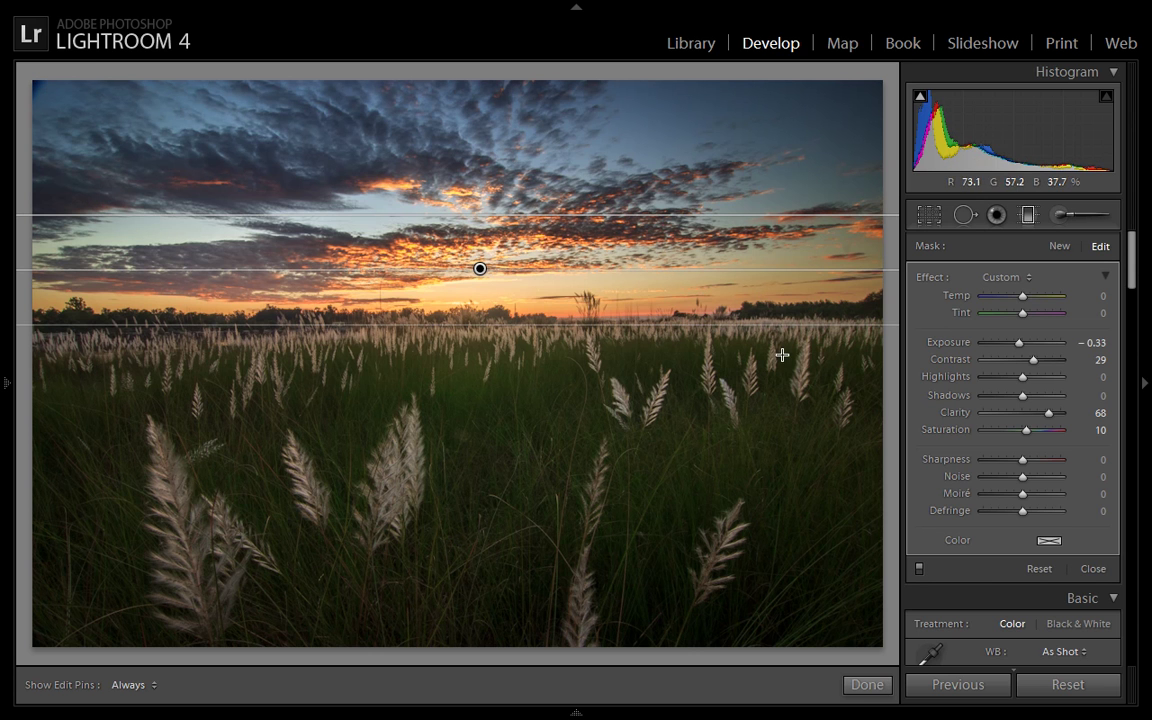
{"action": "left_click", "coordinate": [866, 686]}
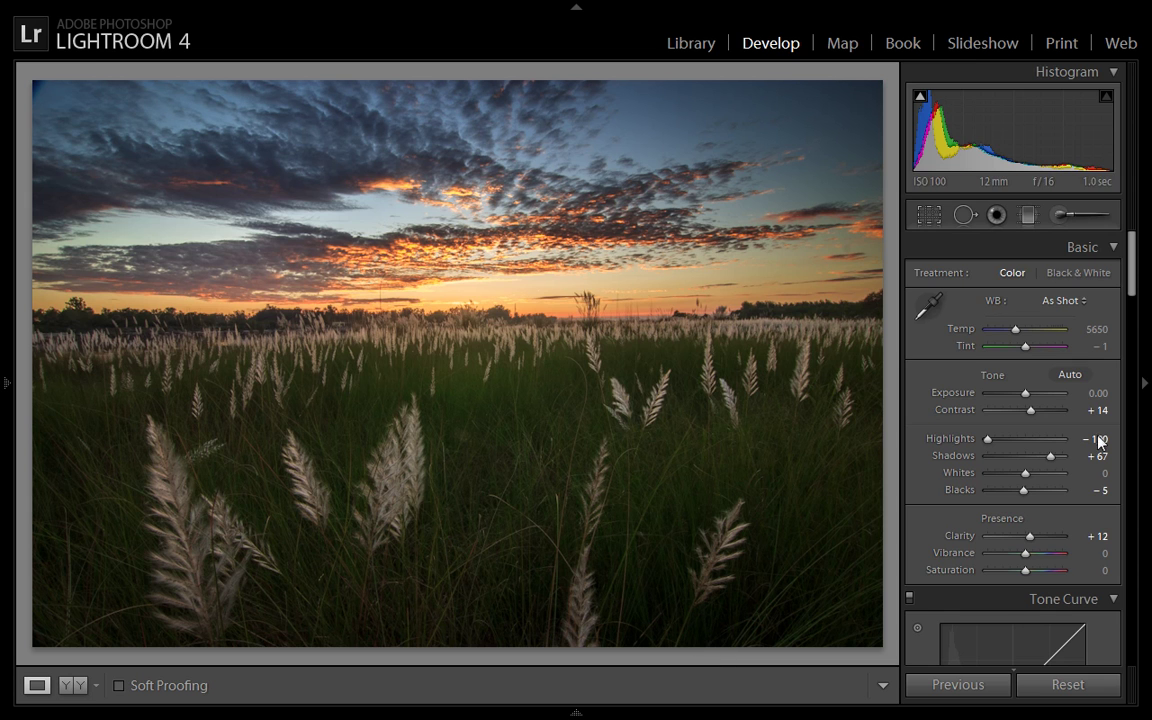
Start a new graduated filter with all effects reset, and set Exposure to 0.20, Highlights to 95 and Clarity to 29.
{"action": "left_click", "coordinate": [1028, 215]}
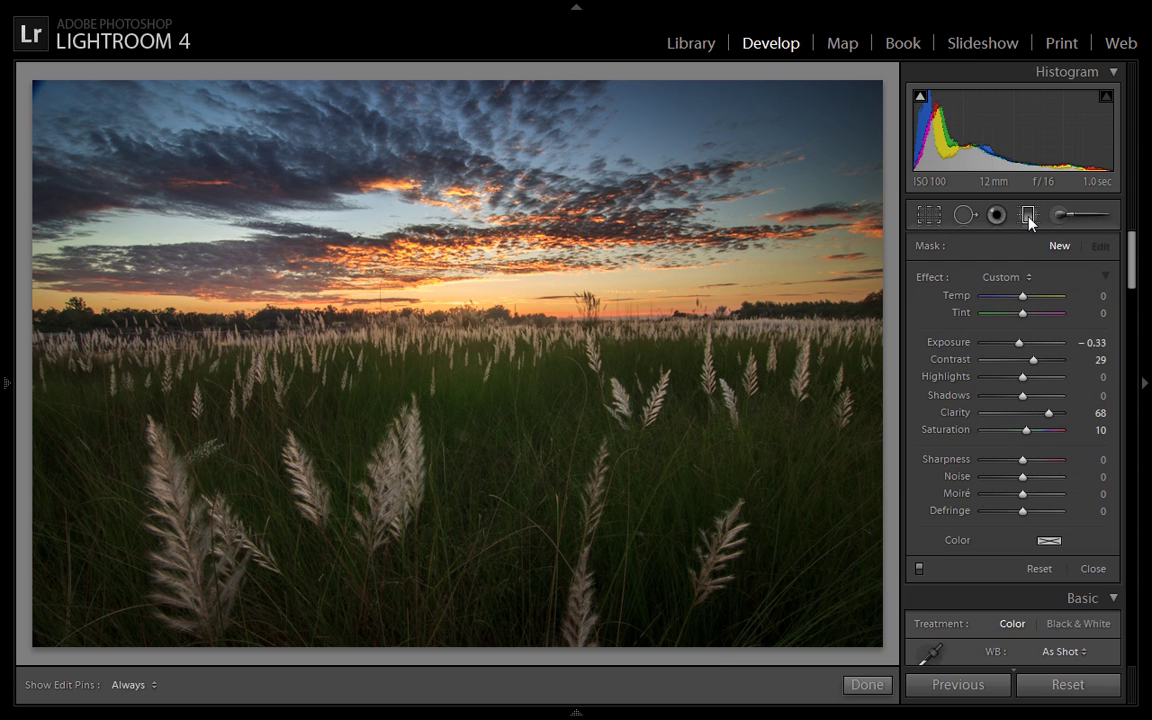
{"action": "key", "text": "alt"}
{"action": "left_click", "coordinate": [936, 279]}
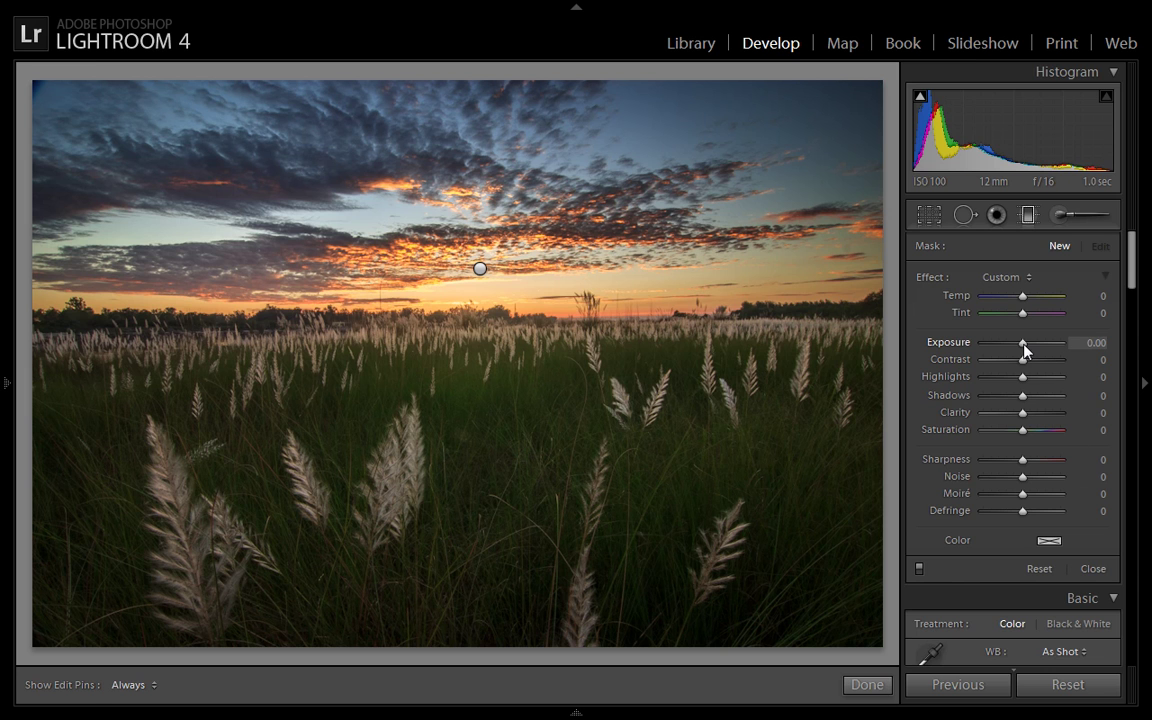
{"action": "left_click_drag", "start_coordinate": [1023, 344], "coordinate": [1025, 345]}
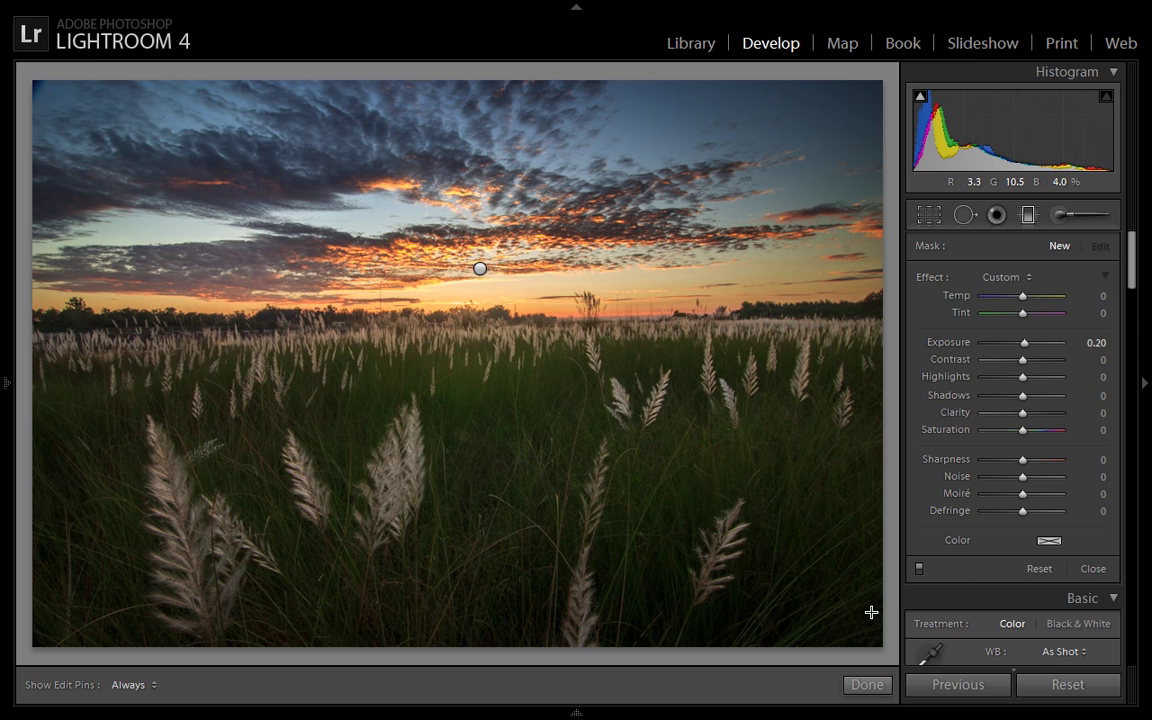
{"action": "left_click_drag", "start_coordinate": [1024, 378], "coordinate": [1060, 376]}
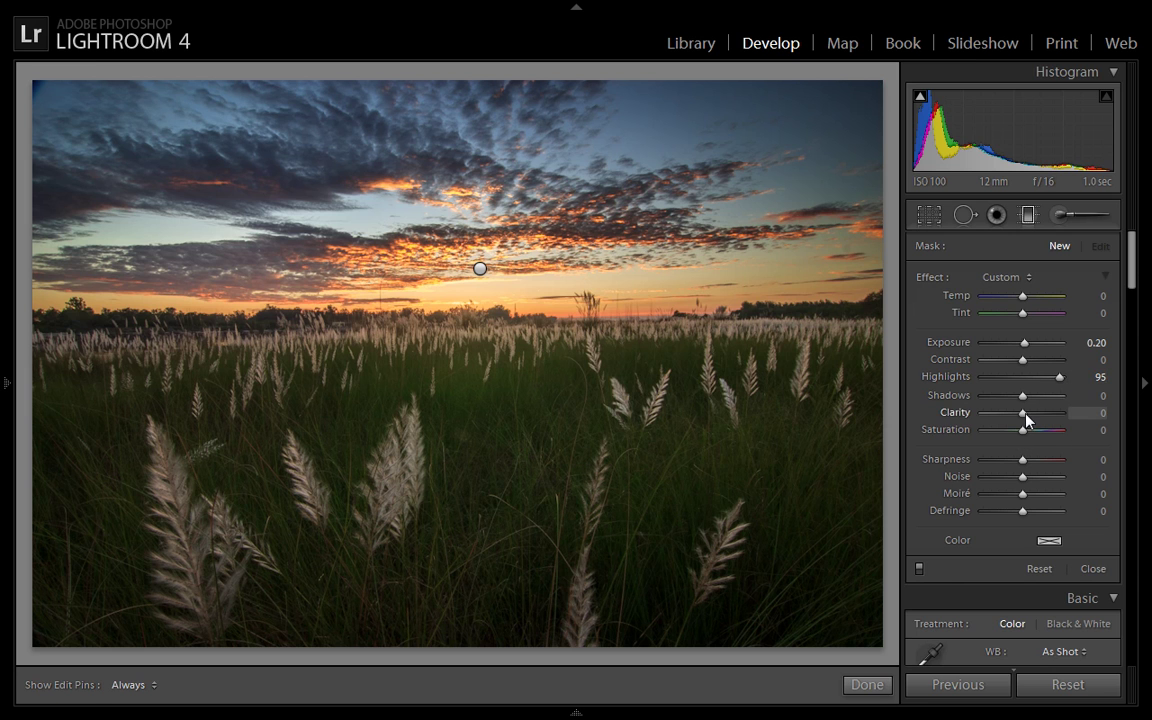
{"action": "left_click_drag", "start_coordinate": [1025, 414], "coordinate": [1036, 414]}
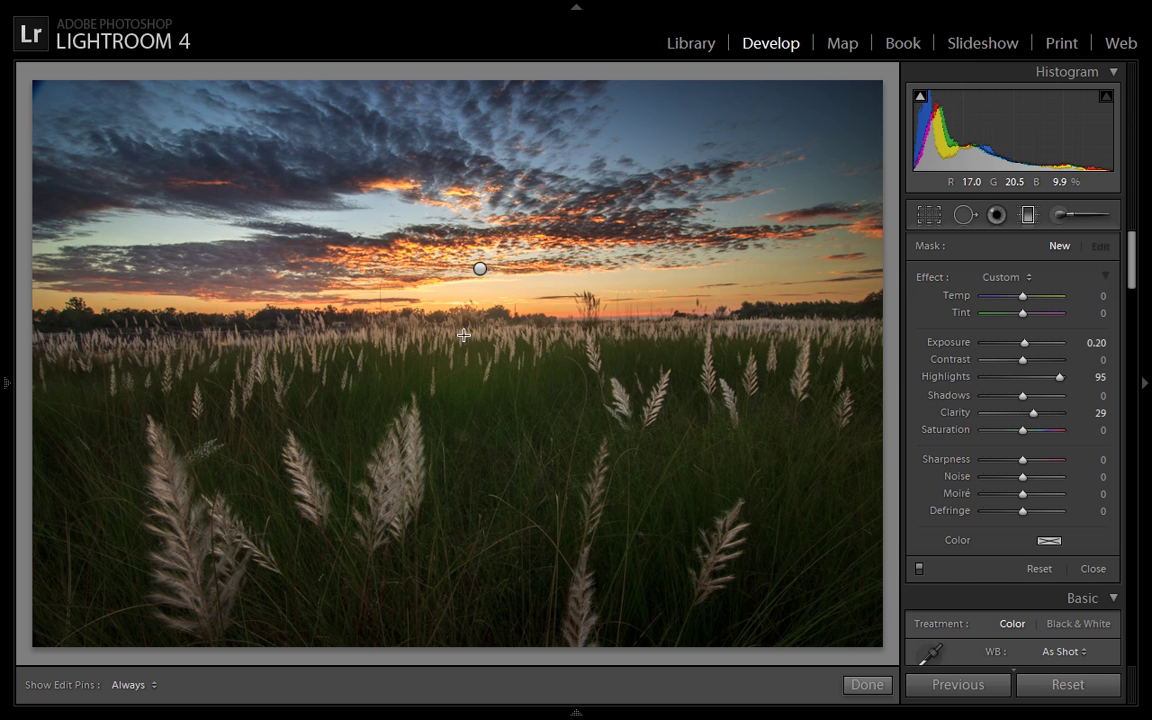
Apply the graduated filter over the grass field, fading out just above the horizon, compare it off and on, and finish it.
{"action": "left_click_drag", "start_coordinate": [463, 329], "coordinate": [463, 397]}
{"action": "left_click_drag", "start_coordinate": [463, 319], "coordinate": [463, 280]}
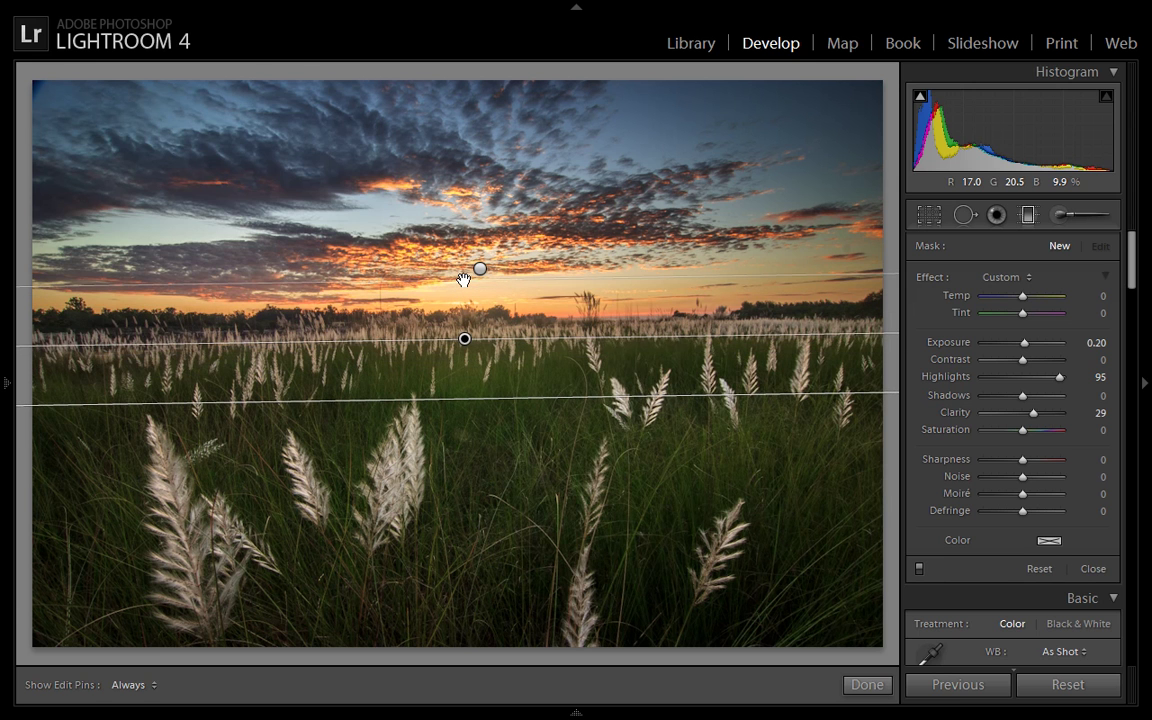
{"action": "left_click_drag", "start_coordinate": [463, 280], "coordinate": [463, 269]}
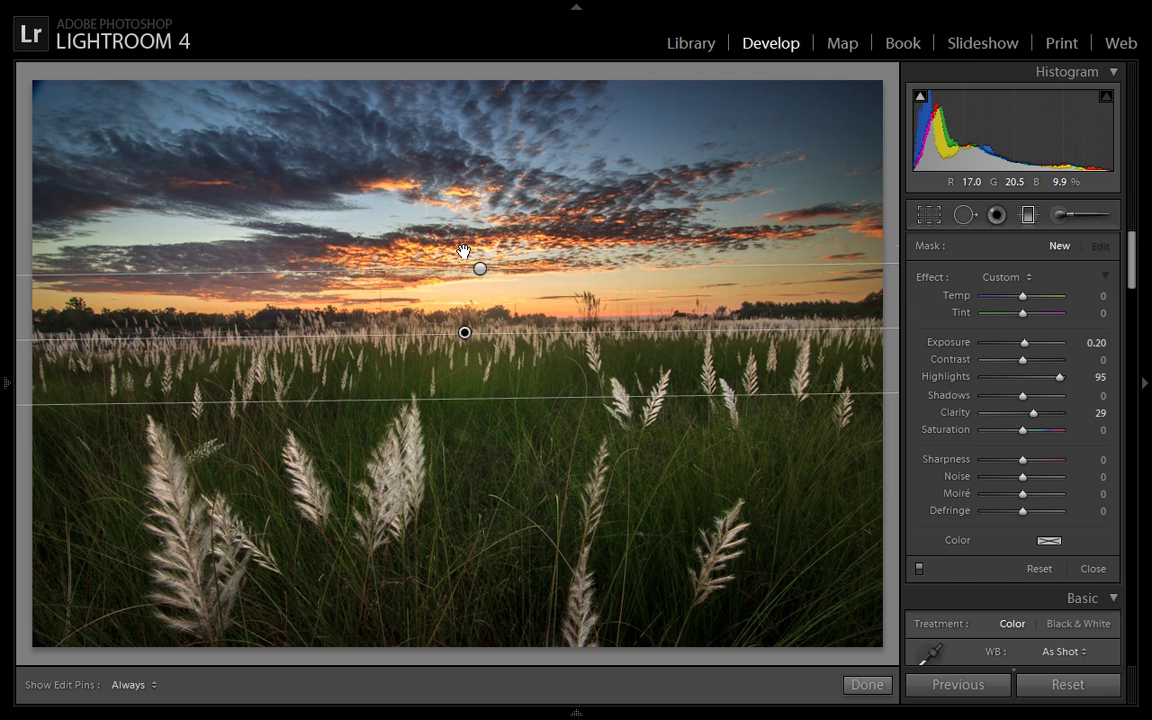
{"action": "left_click", "coordinate": [464, 326]}
{"action": "left_click_drag", "start_coordinate": [464, 326], "coordinate": [465, 309]}
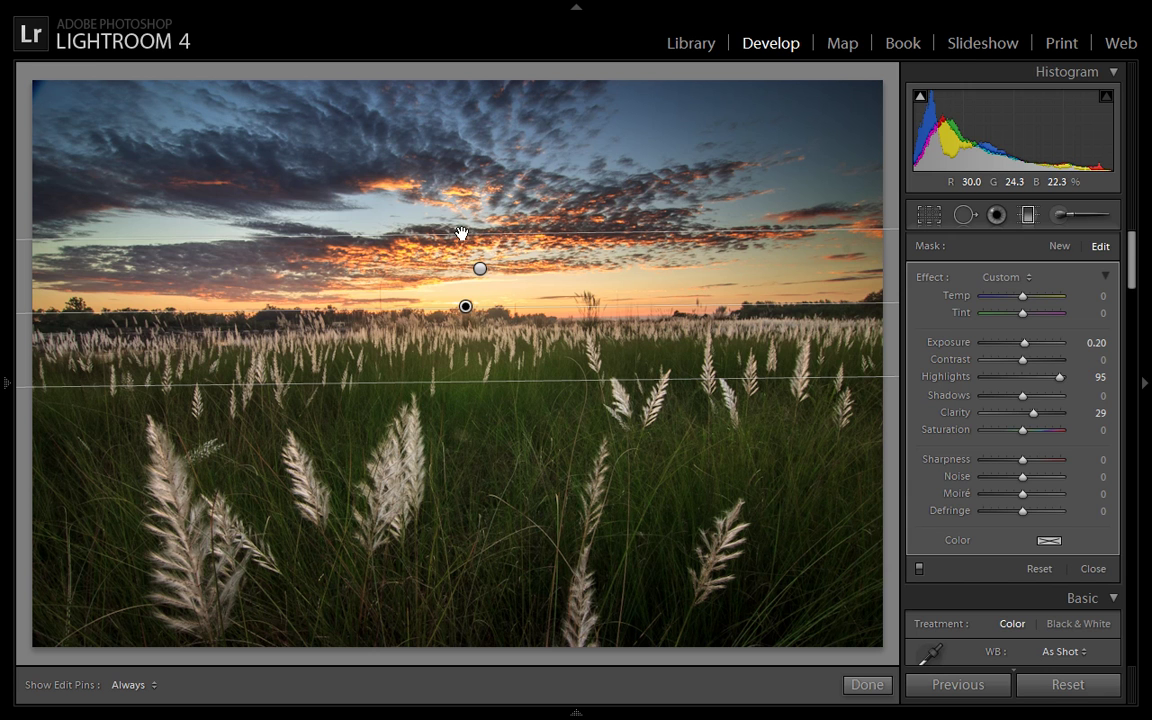
{"action": "left_click_drag", "start_coordinate": [465, 237], "coordinate": [464, 279]}
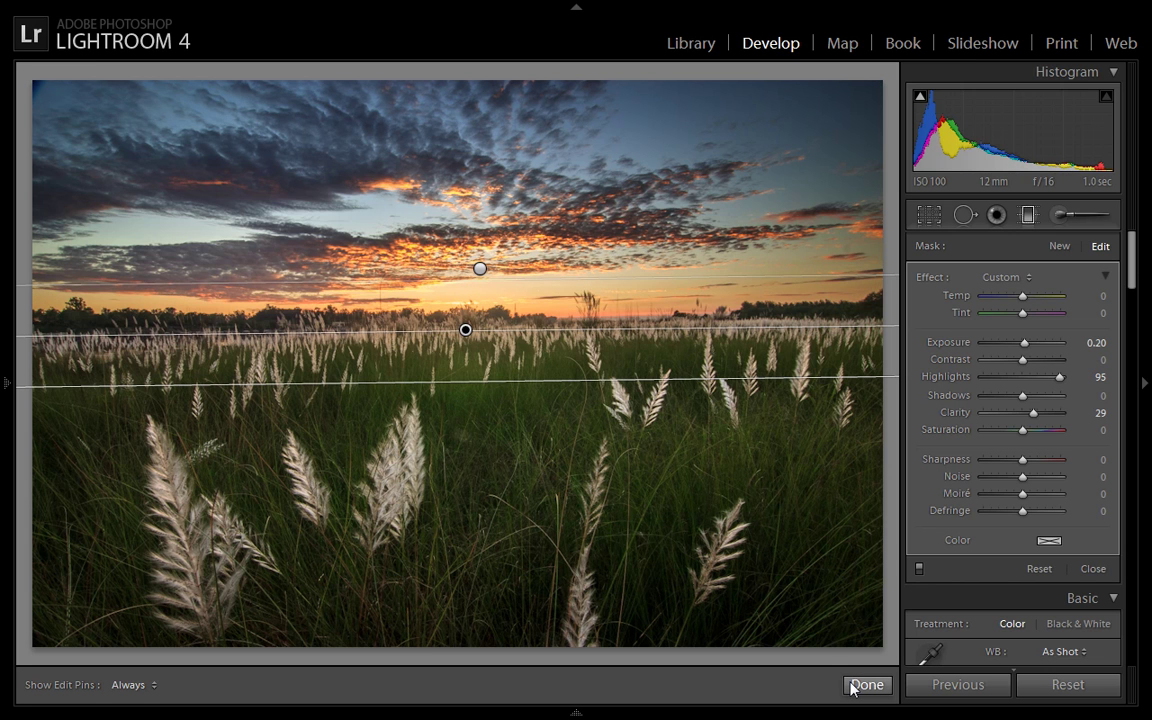
{"action": "left_click", "coordinate": [919, 569]}
{"action": "left_click", "coordinate": [919, 570]}
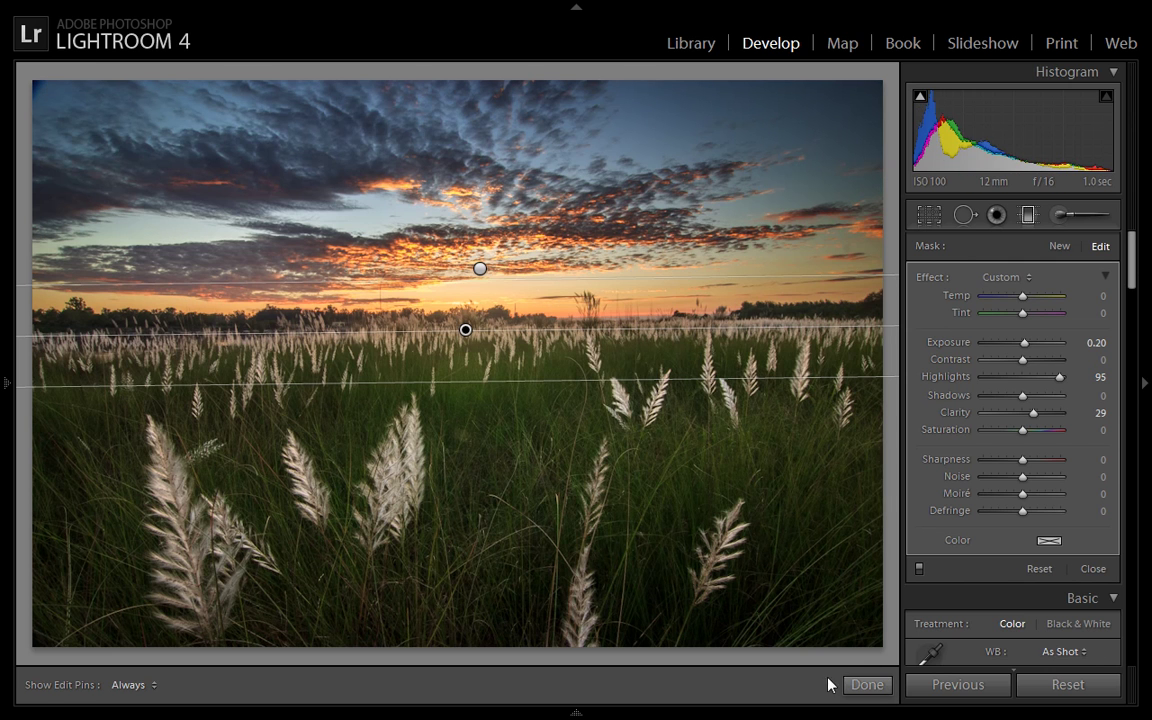
{"action": "left_click", "coordinate": [859, 686]}
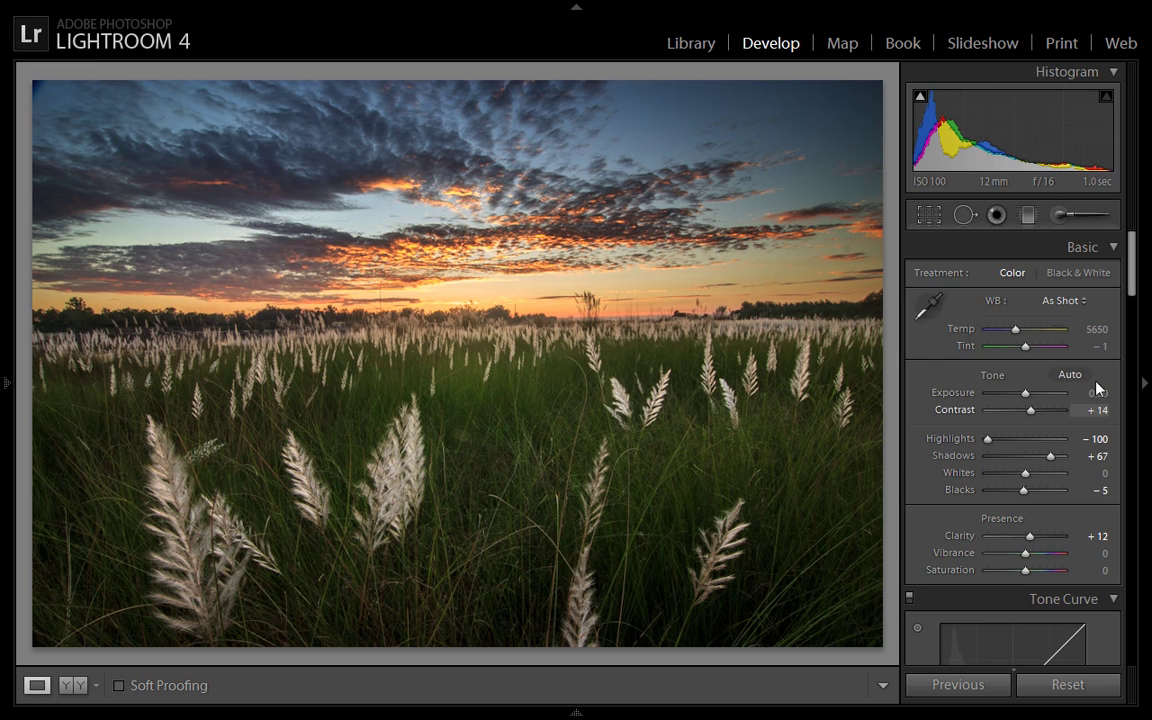
Strengthen the post-crop vignette by setting its Amount to −19.
{"action": "left_click_drag", "start_coordinate": [1131, 290], "coordinate": [1134, 599]}
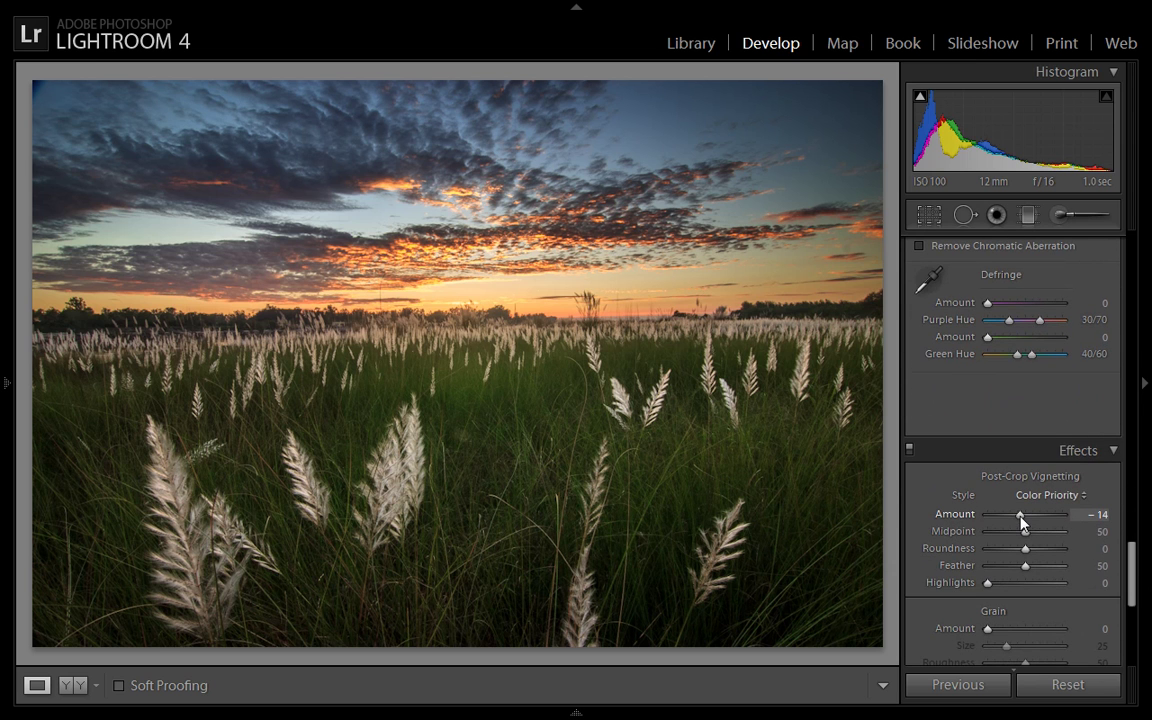
{"action": "left_click_drag", "start_coordinate": [1022, 520], "coordinate": [1021, 520]}
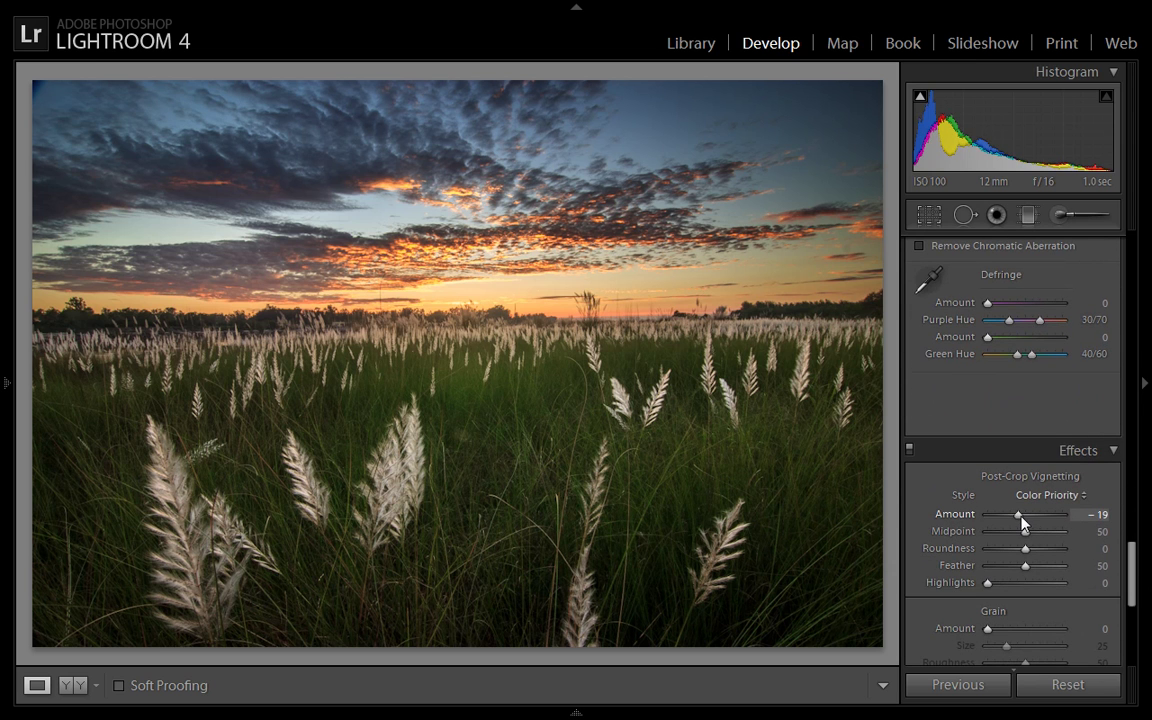
{"action": "left_click_drag", "start_coordinate": [1133, 562], "coordinate": [1133, 254]}
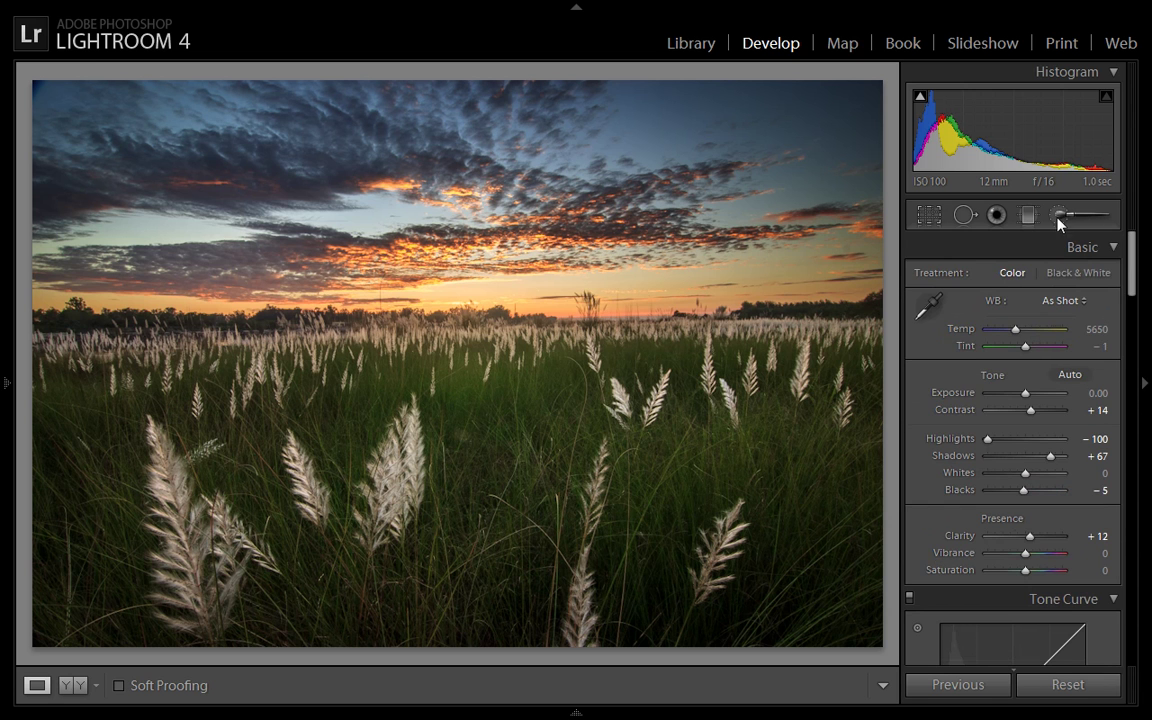
Set up an adjustment brush with all other effects reset, Exposure 0.10, Size 22 and Auto Mask off.
{"action": "left_click", "coordinate": [1057, 216]}
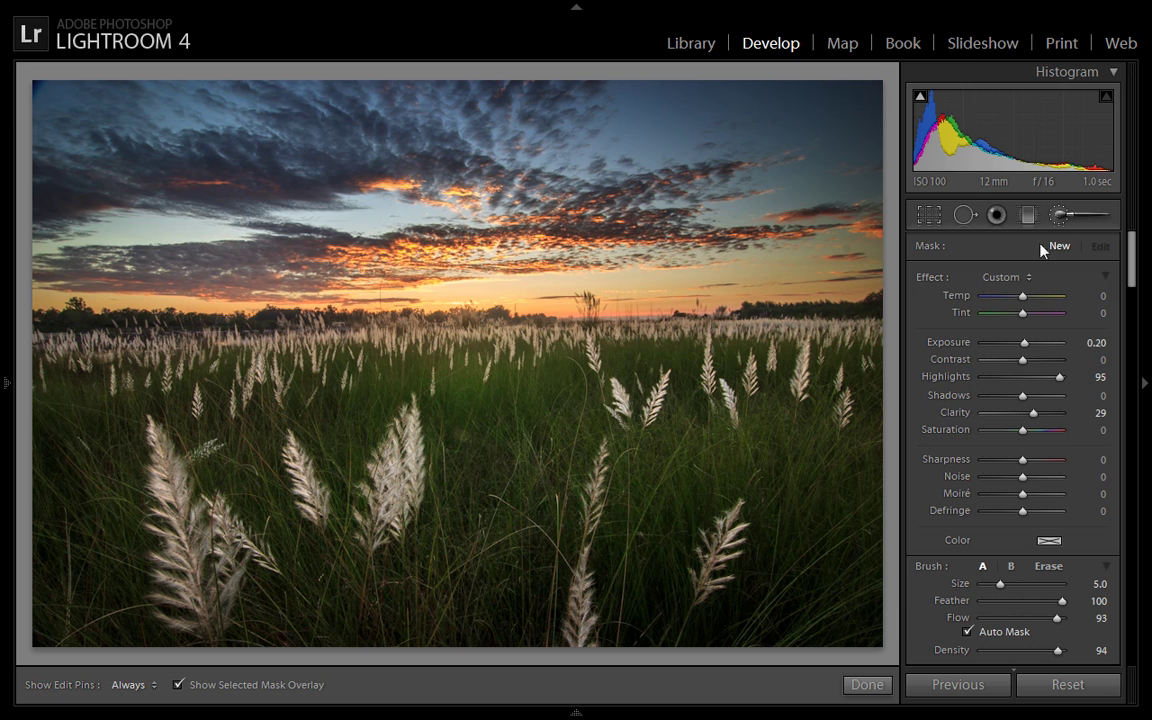
{"action": "left_click", "coordinate": [932, 279], "text": "alt"}
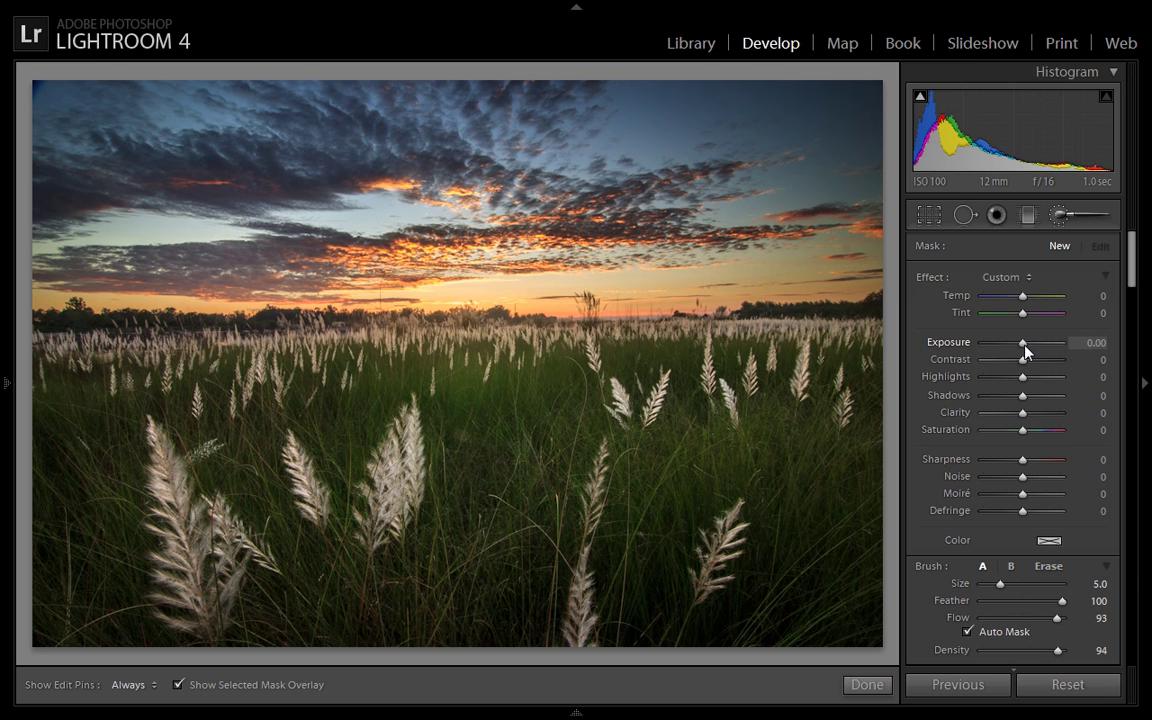
{"action": "left_click_drag", "start_coordinate": [1024, 346], "coordinate": [1025, 346]}
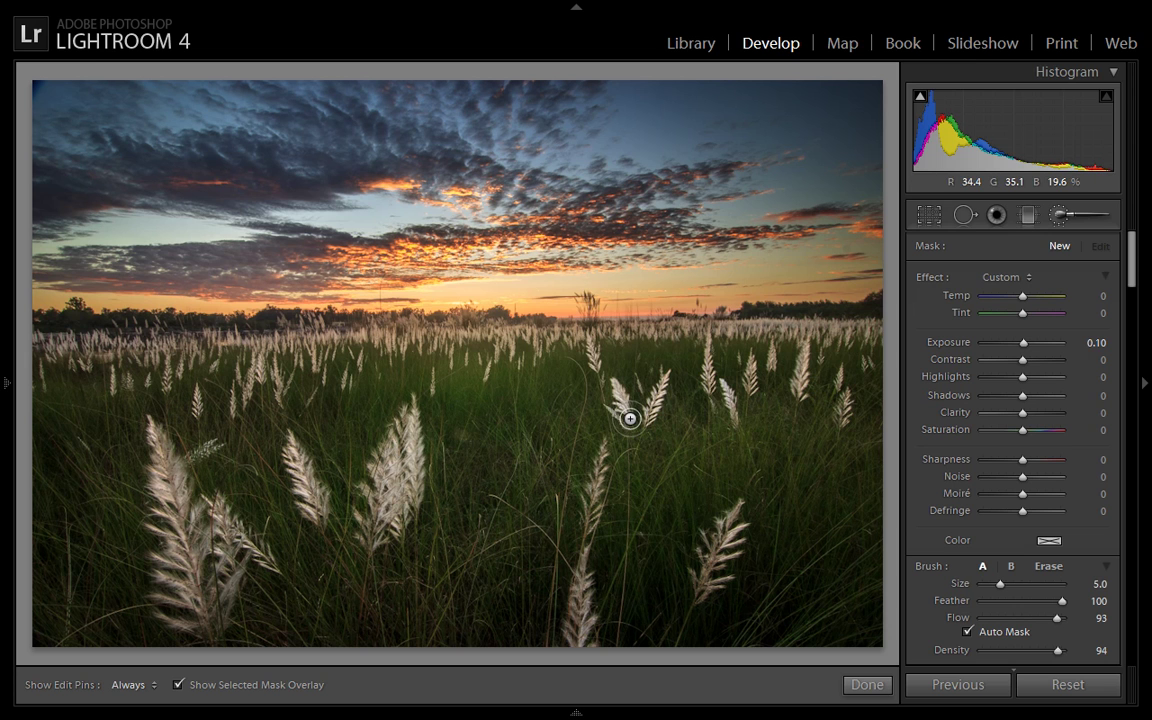
{"action": "scroll", "coordinate": [630, 420], "scroll_direction": "up", "scroll_amount": 8}
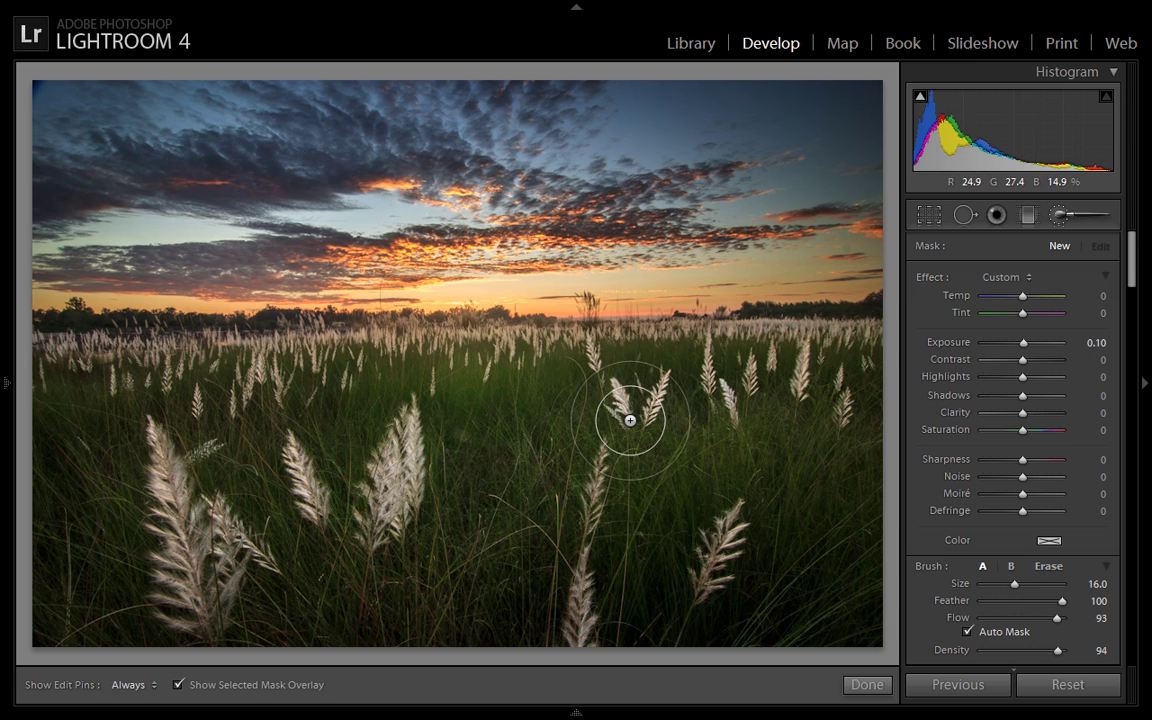
{"action": "scroll", "coordinate": [630, 426], "scroll_direction": "up", "scroll_amount": 2}
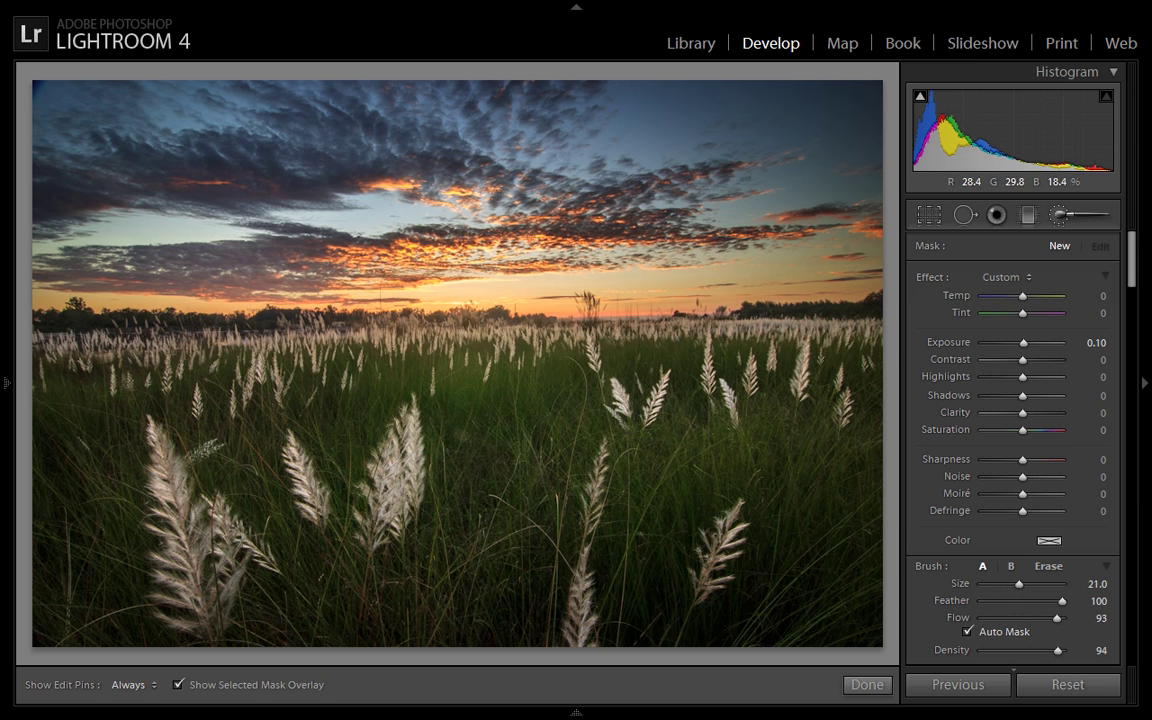
{"action": "left_click", "coordinate": [967, 634]}
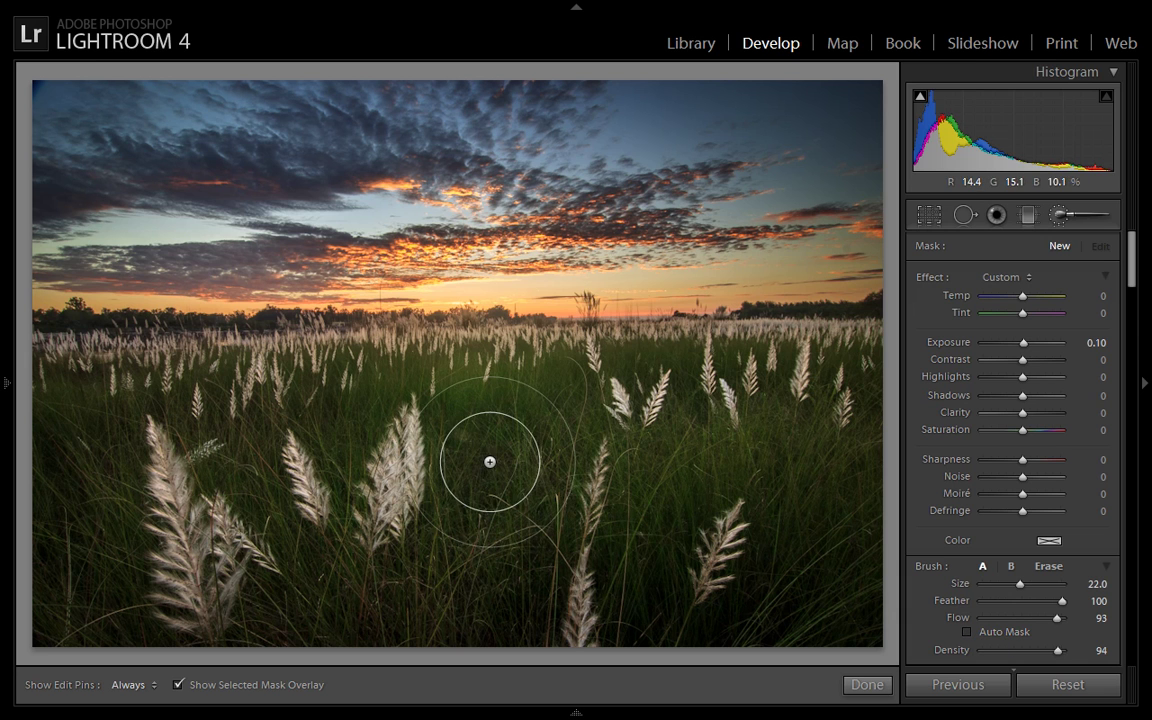
Paint the brightening over the middle of the grass field with edit pins hidden, and turn off the mask overlay.
{"action": "left_click", "coordinate": [684, 419]}
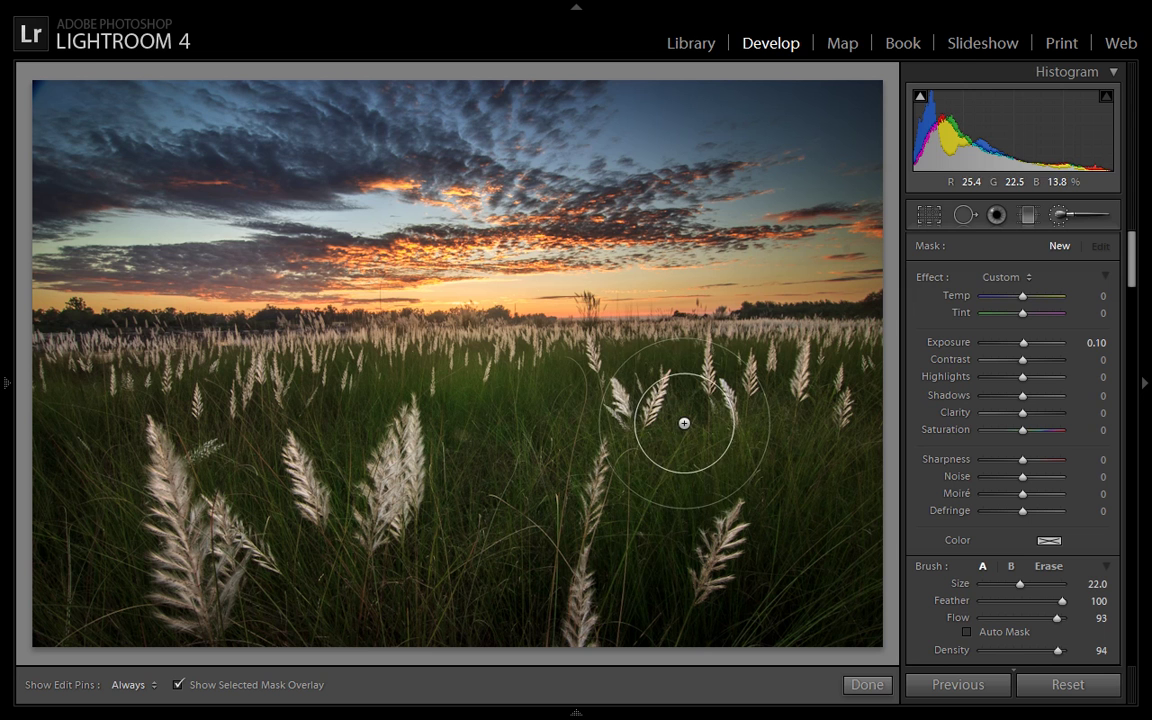
{"action": "key", "text": "h"}
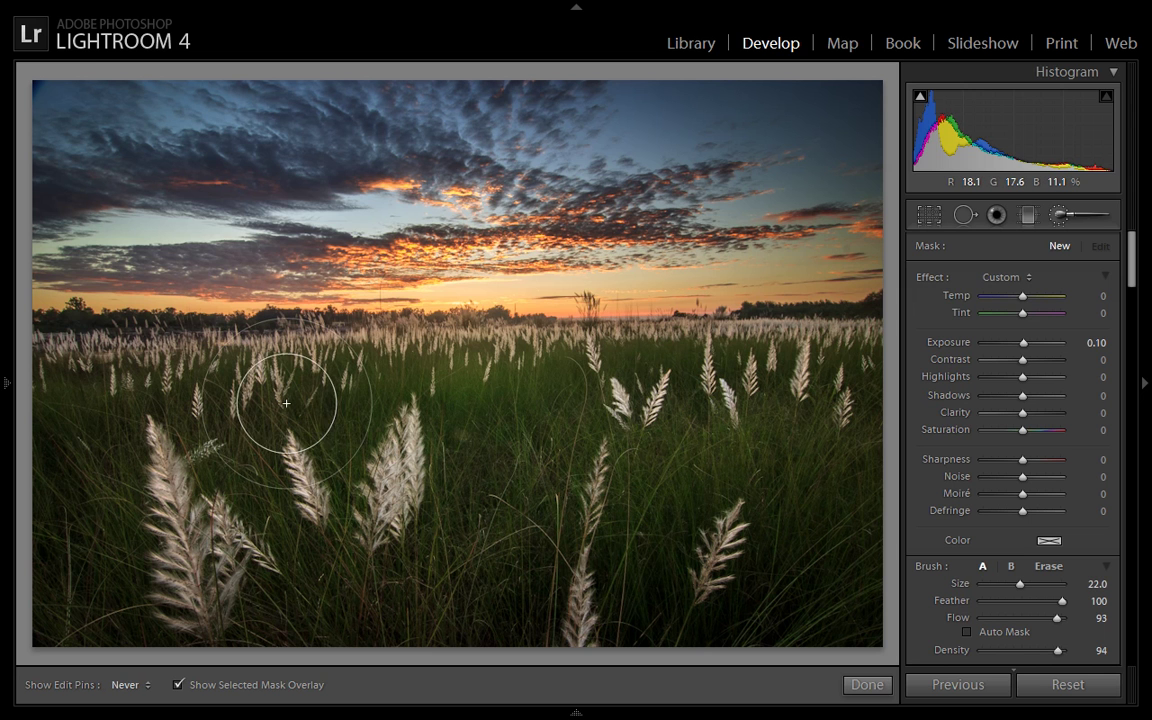
{"action": "mouse_move", "coordinate": [193, 436]}
{"action": "left_mouse_down"}
{"action": "mouse_move", "coordinate": [372, 481]}
{"action": "mouse_move", "coordinate": [617, 465]}
{"action": "left_mouse_up"}
{"action": "key", "text": "h"}
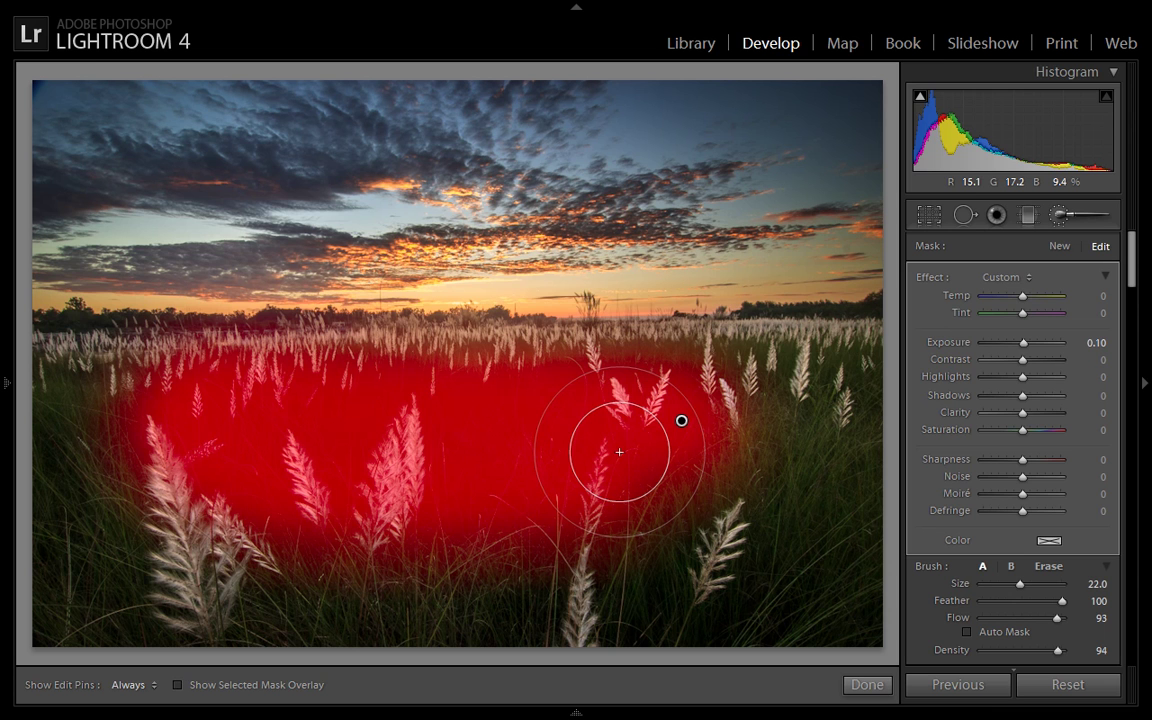
{"action": "key", "text": "o"}
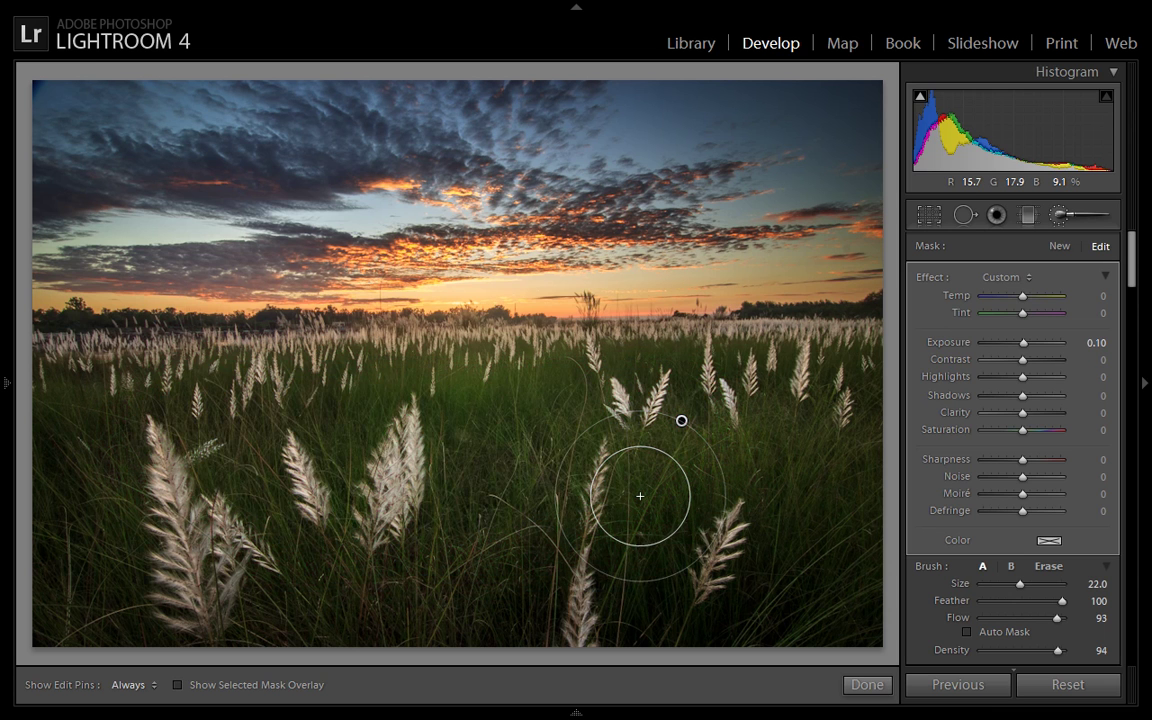
Reduce the brush Size to 19, extend the brightening over the grass toward the far left of the field, and finish the brush.
{"action": "scroll", "coordinate": [516, 406], "scroll_direction": "down", "scroll_amount": 3}
{"action": "key", "text": "h"}
{"action": "mouse_move", "coordinate": [312, 383]}
{"action": "left_mouse_down"}
{"action": "mouse_move", "coordinate": [226, 393]}
{"action": "mouse_move", "coordinate": [571, 471]}
{"action": "mouse_move", "coordinate": [717, 422]}
{"action": "mouse_move", "coordinate": [711, 435]}
{"action": "mouse_move", "coordinate": [370, 470]}
{"action": "mouse_move", "coordinate": [206, 463]}
{"action": "mouse_move", "coordinate": [285, 475]}
{"action": "mouse_move", "coordinate": [676, 463]}
{"action": "mouse_move", "coordinate": [581, 386]}
{"action": "mouse_move", "coordinate": [342, 345]}
{"action": "mouse_move", "coordinate": [229, 340]}
{"action": "left_mouse_up"}
{"action": "key", "text": "h"}
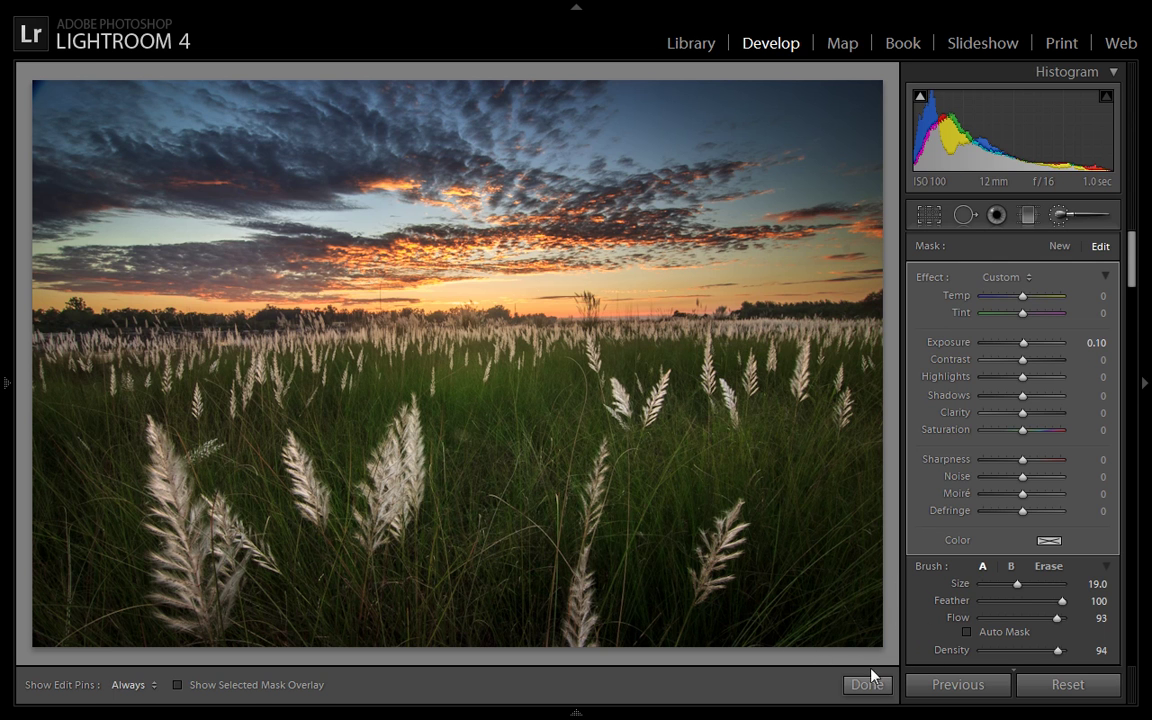
{"action": "left_click", "coordinate": [868, 686]}
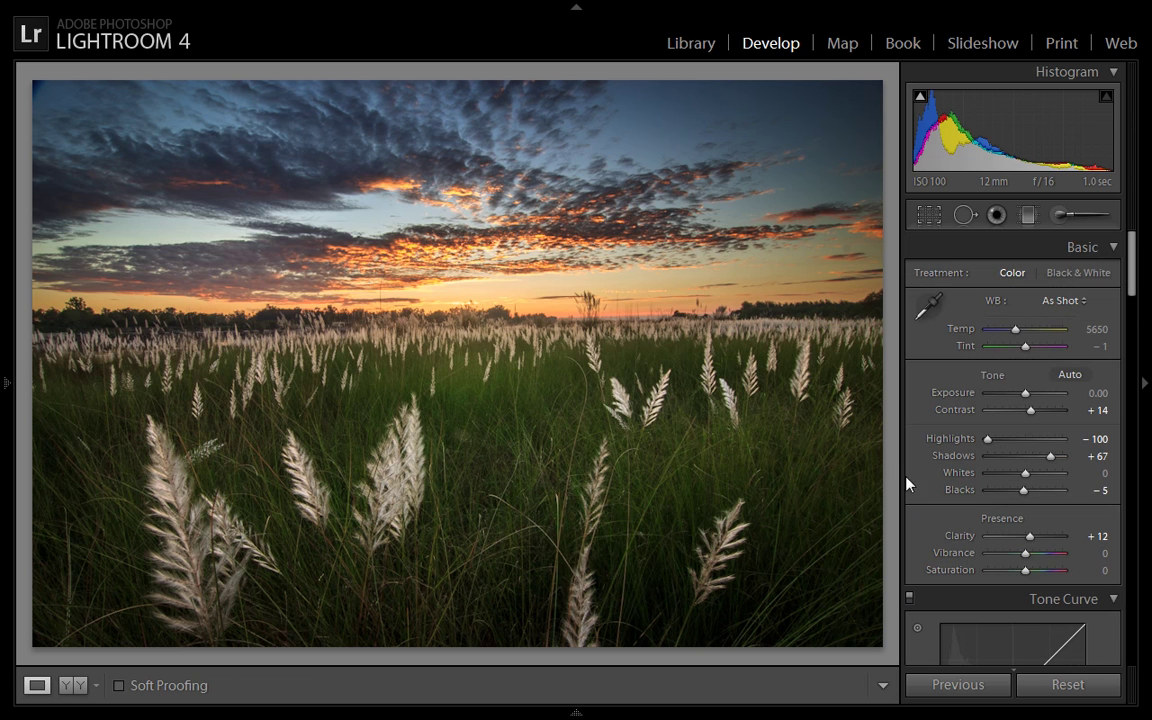
{"action": "key", "text": "ctrl+z"}
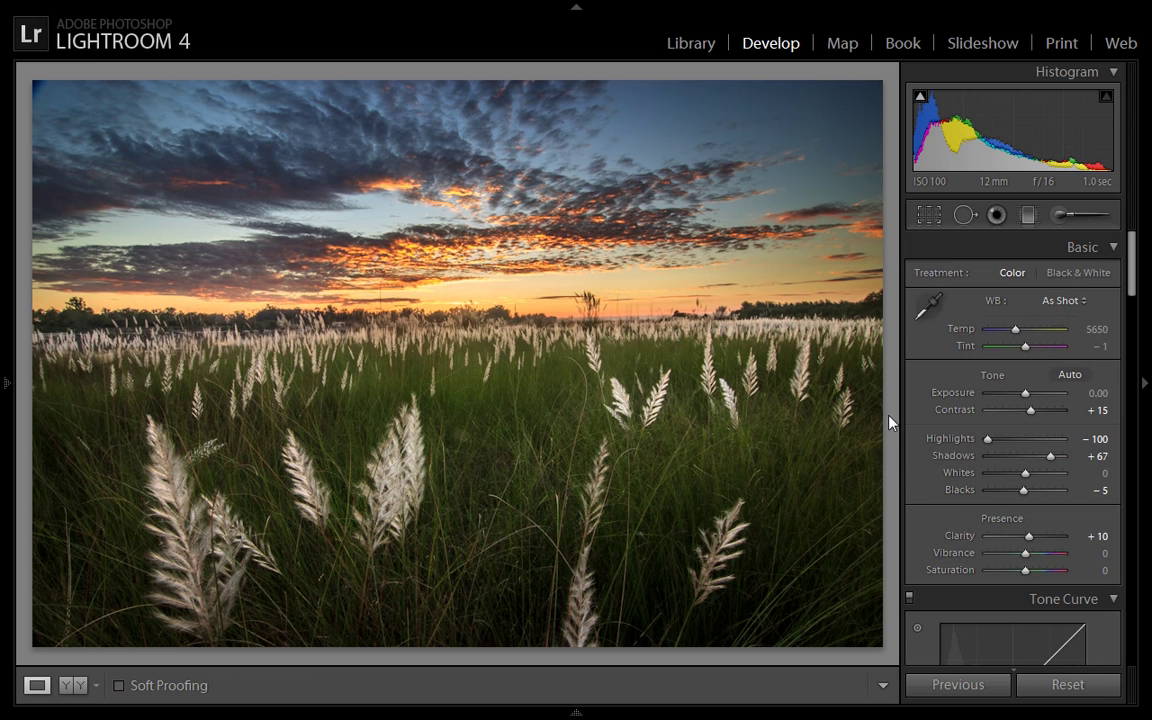